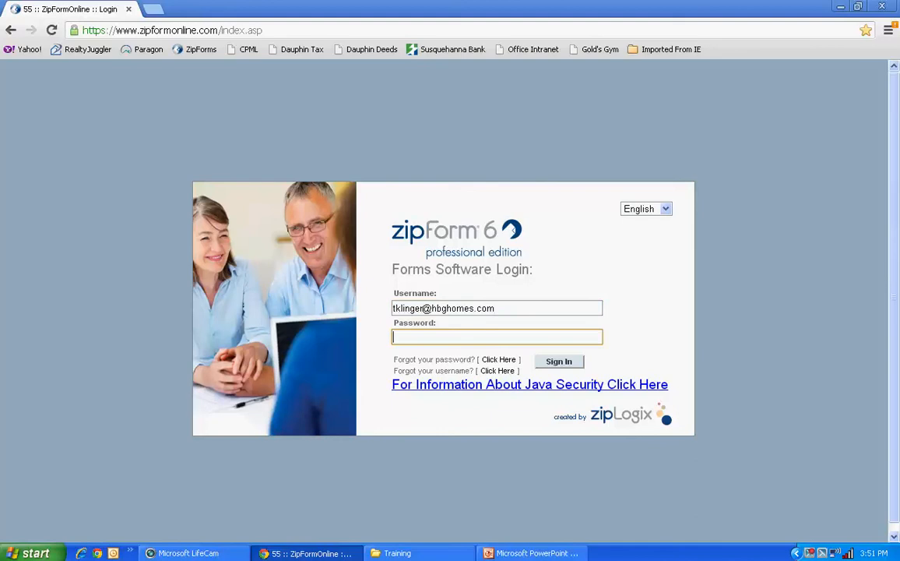
- Sign in to the forms software by entering the account password, and dismiss the browser support notice
text(••)
key(Return)
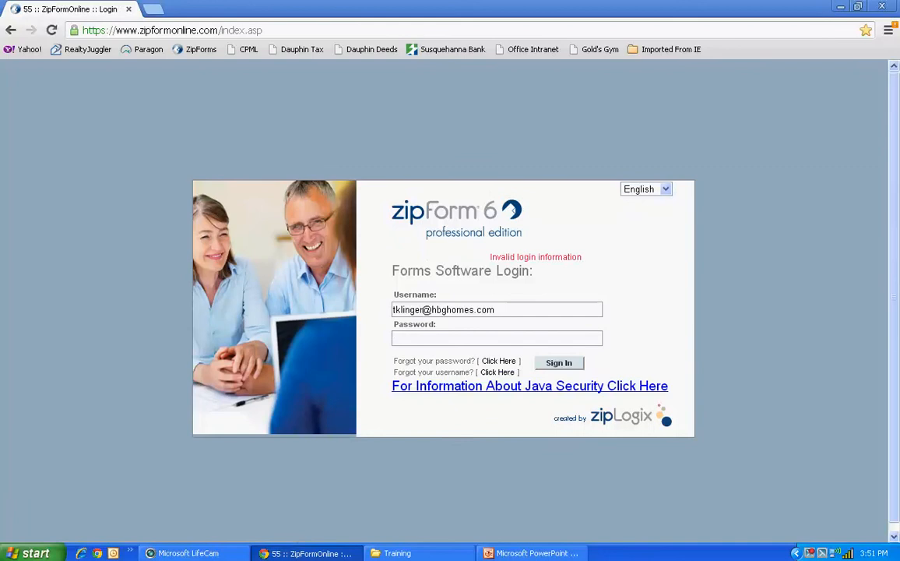
click(497, 338)
text(••••••)
key(Return)
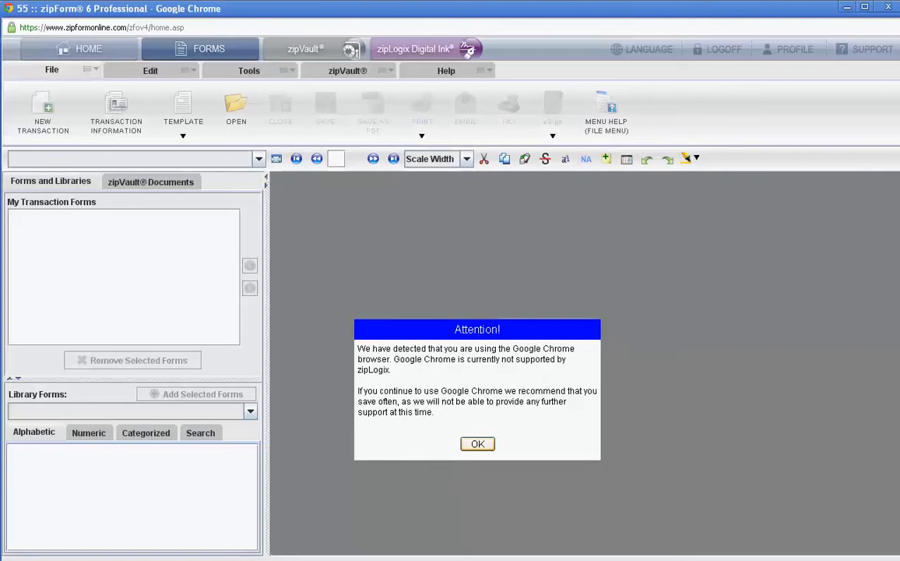
click(477, 444)
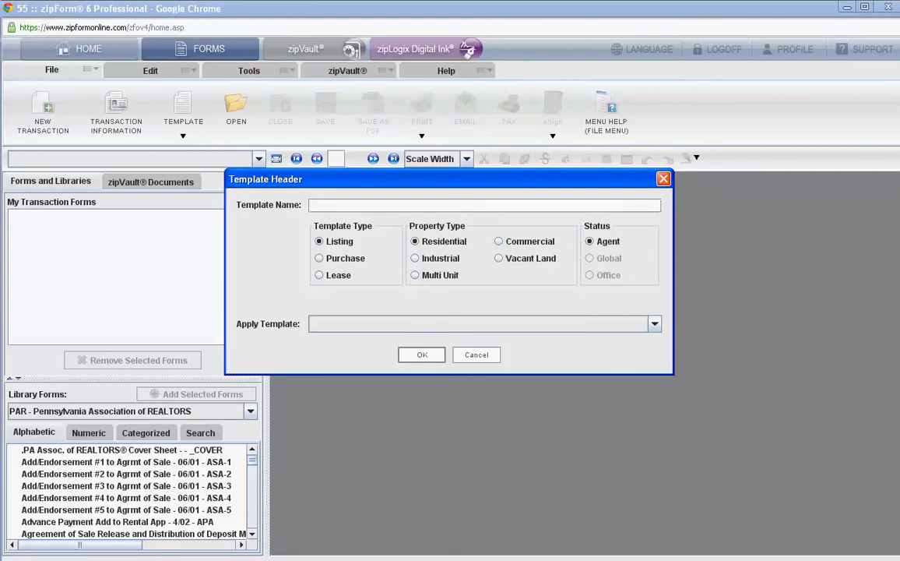
- Create a Purchase template for residential property named "Buyer Forms Template for Training"
text(Buyer Forms Template t)
text(or Training)
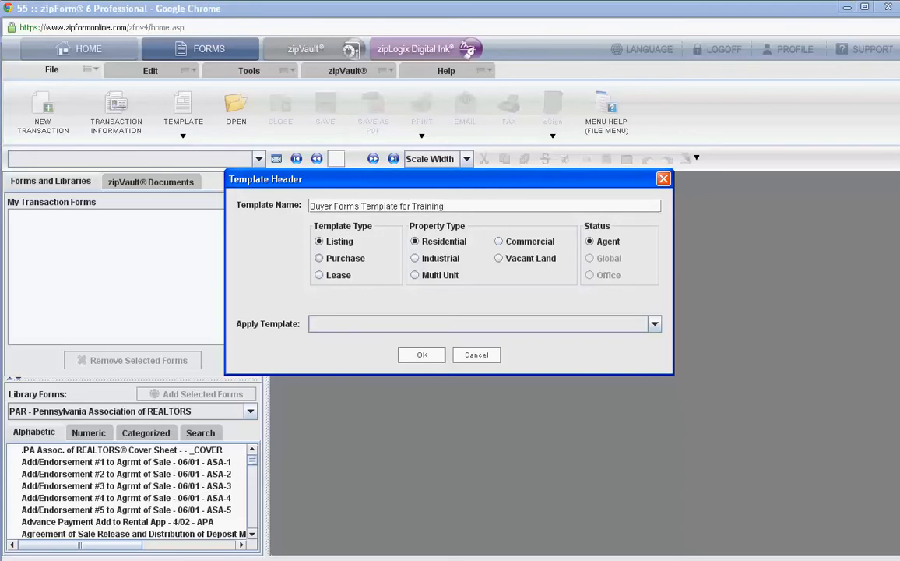
click(319, 258)
click(422, 355)
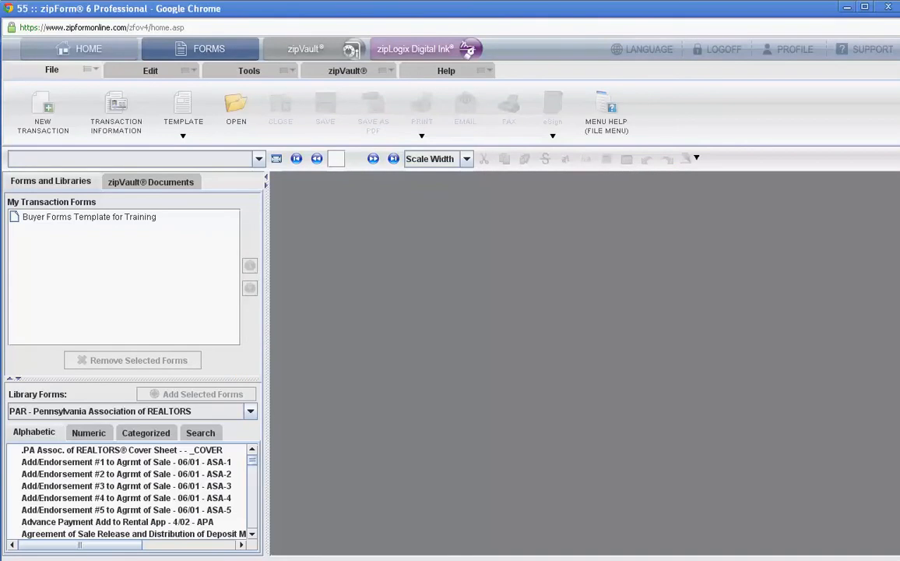
- Search the PAR forms library for CN and add the Consumer Notice (Buyer) form to the template
click(89, 218)
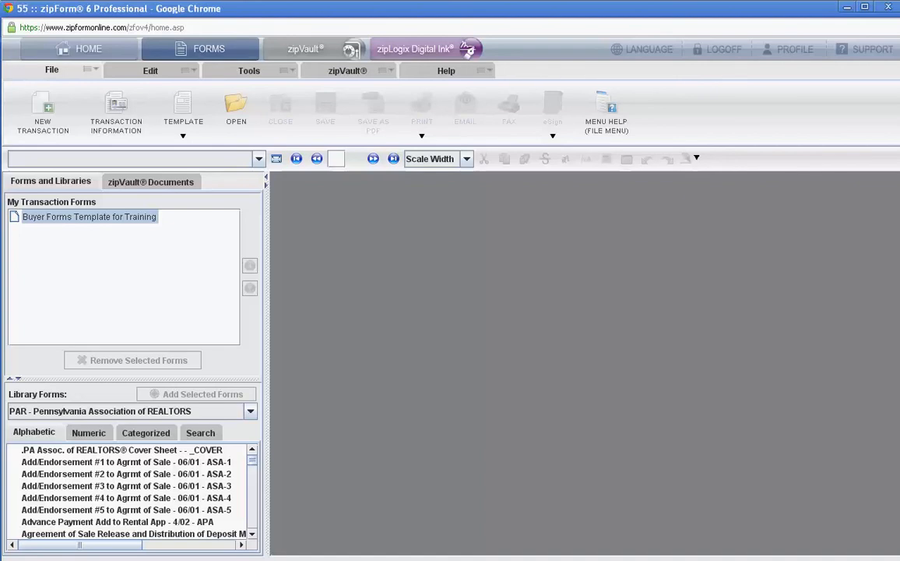
click(89, 433)
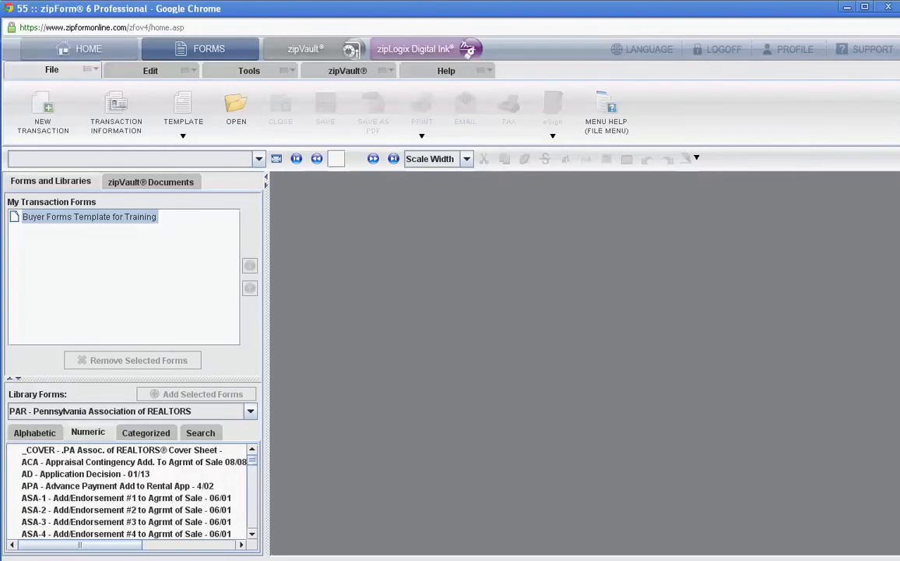
click(146, 433)
click(200, 432)
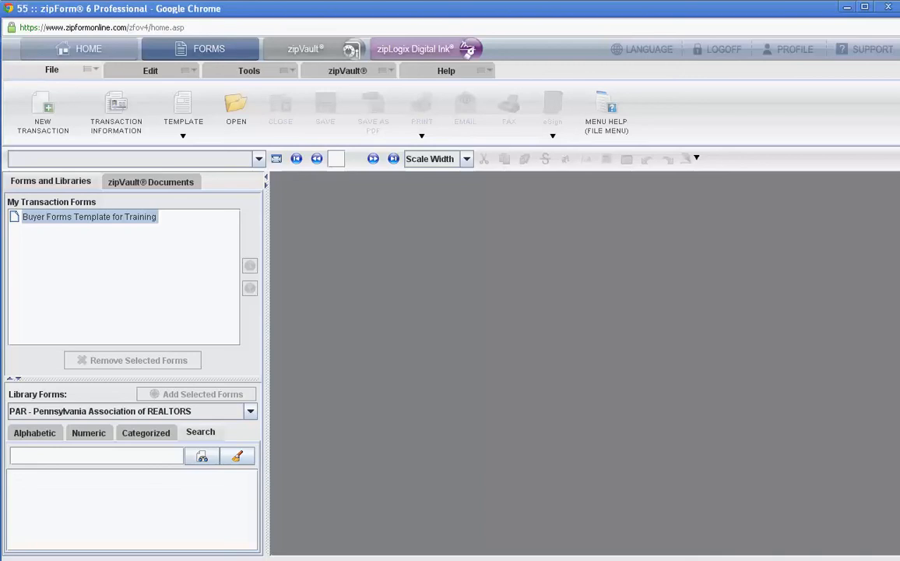
text(CN)
key(Return)
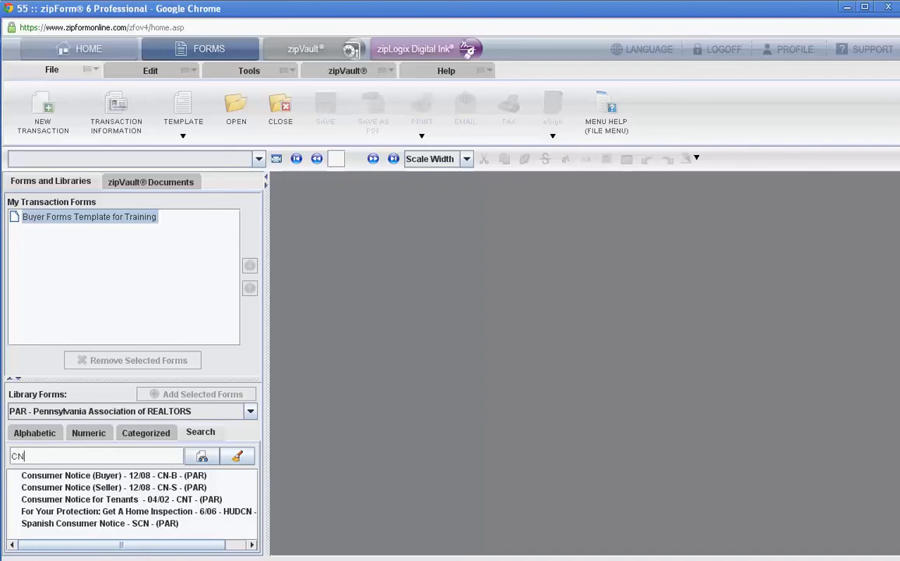
click(114, 475)
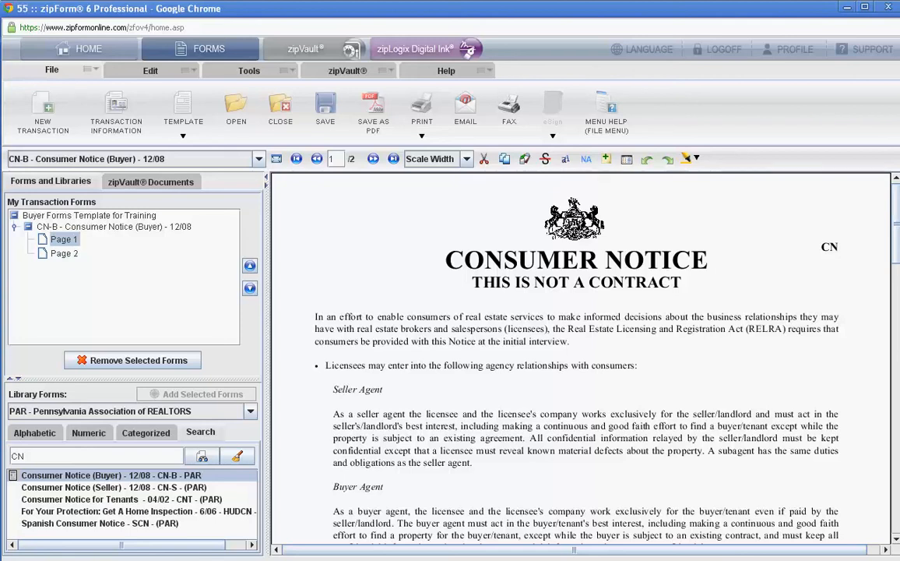
- Fill in the licensee's printed name and license number on page 2 of the Consumer Notice
scroll(580, 359, down, 5)
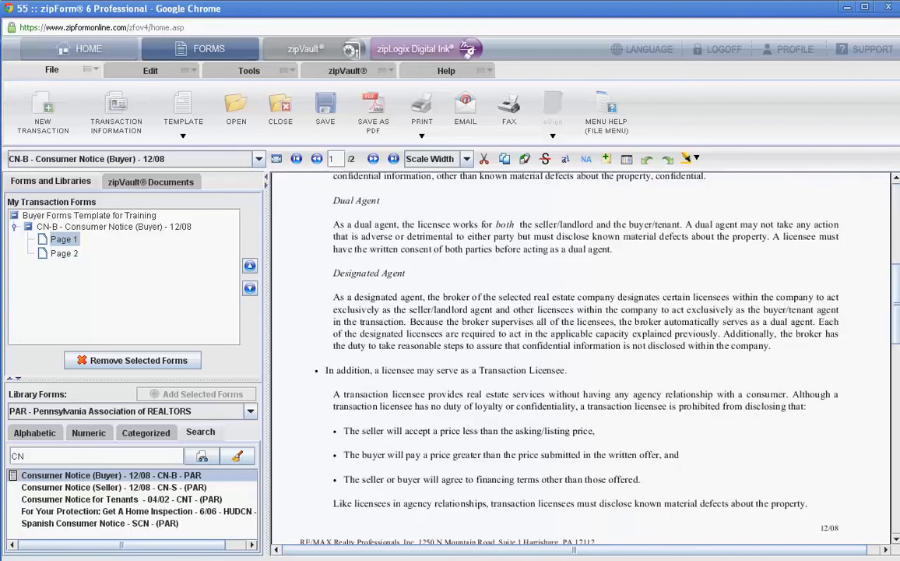
scroll(580, 358, down, 2)
scroll(580, 358, down, 5)
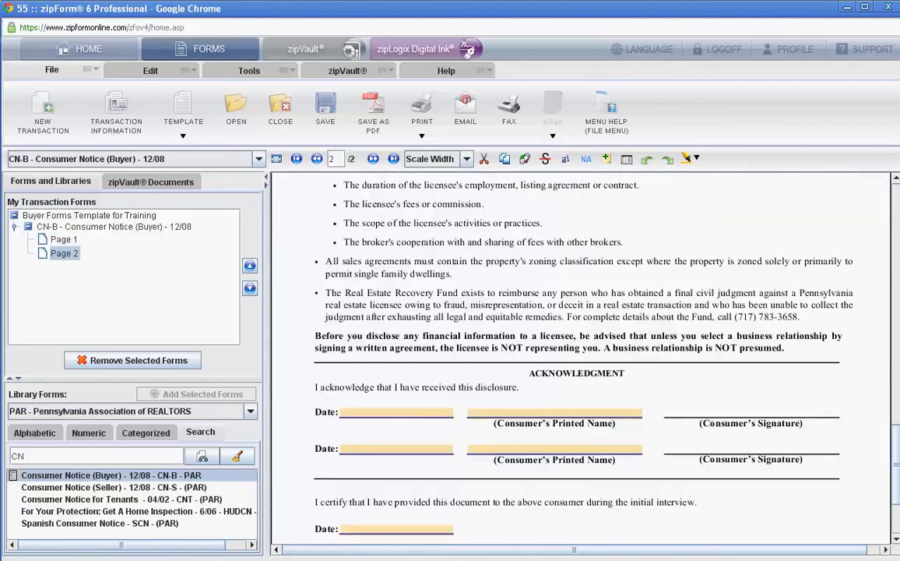
scroll(580, 359, down, 3)
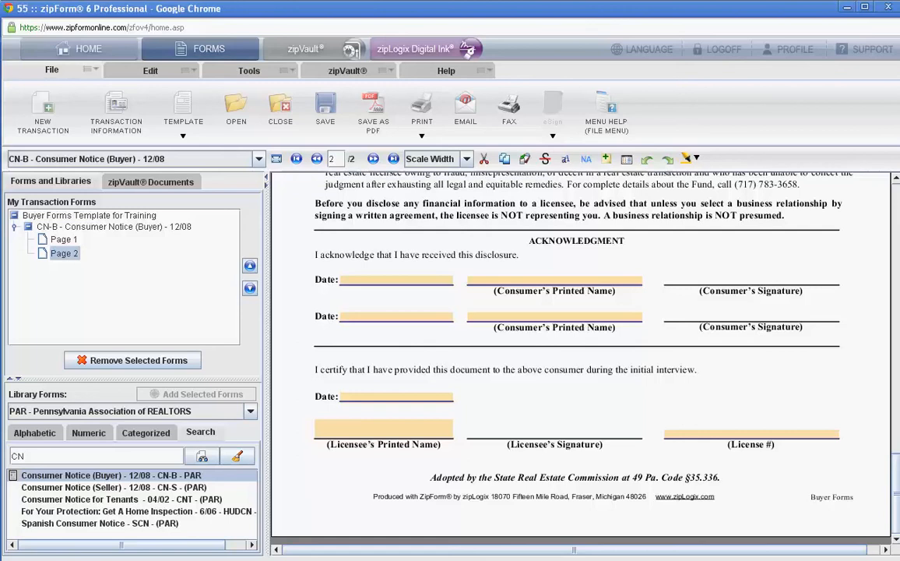
click(317, 424)
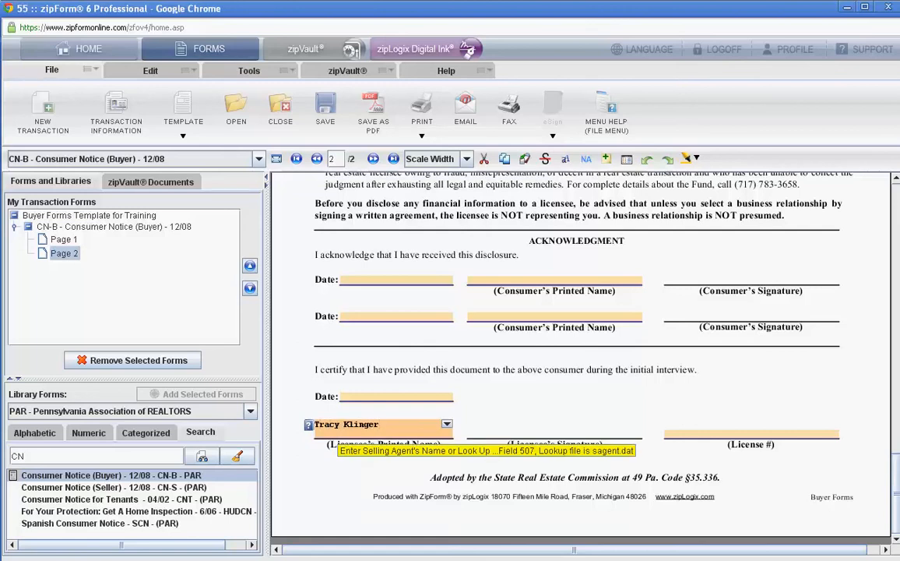
key(Tab)
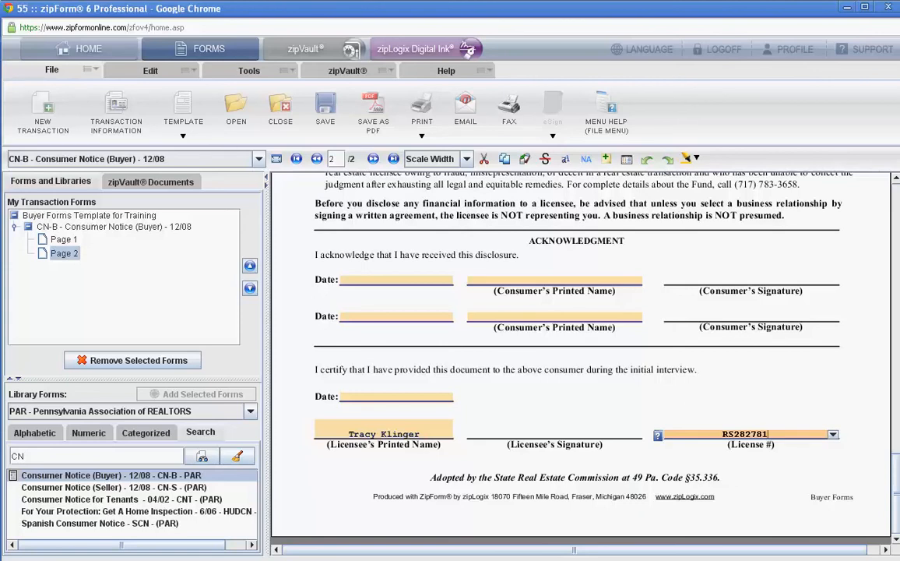
- Search the library forms for "Buyer" and add the Buyer (Tenant) Agency Contract - 02/11 to the template
drag(28, 456, 10, 456)
key(BackSpace)
text(Buyer)
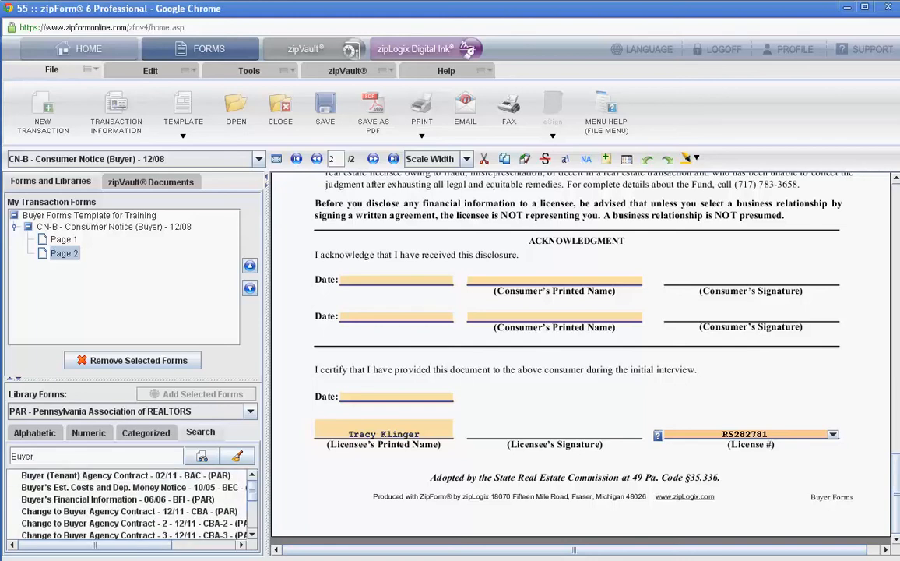
click(126, 475)
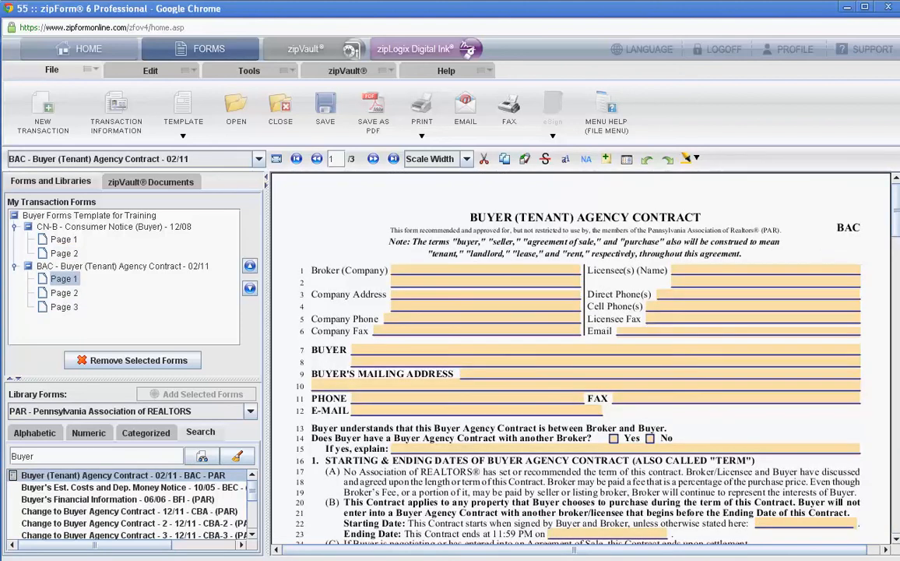
- Enter "RE/MAX Realty Professionals, Inc." as the broker company on the Buyer Agency Contract
click(417, 276)
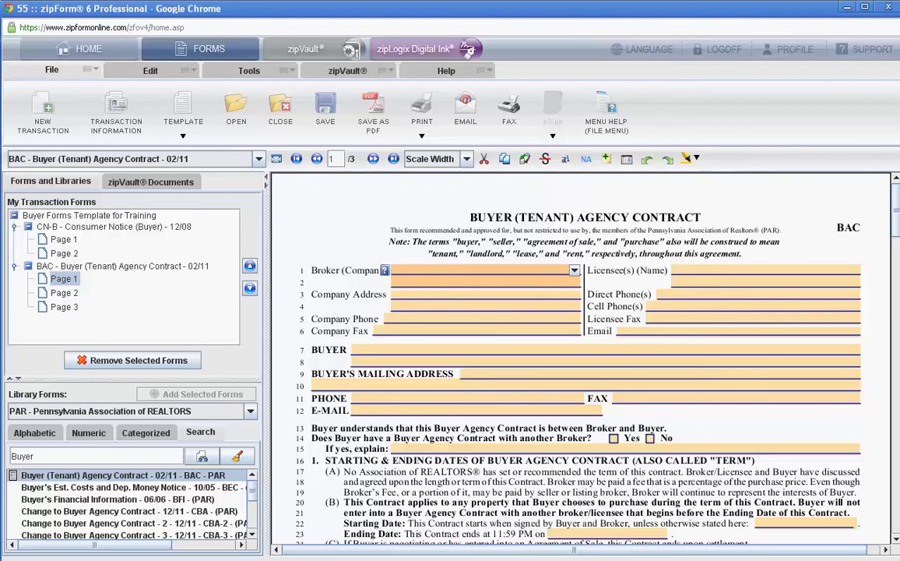
text(RE/MA)
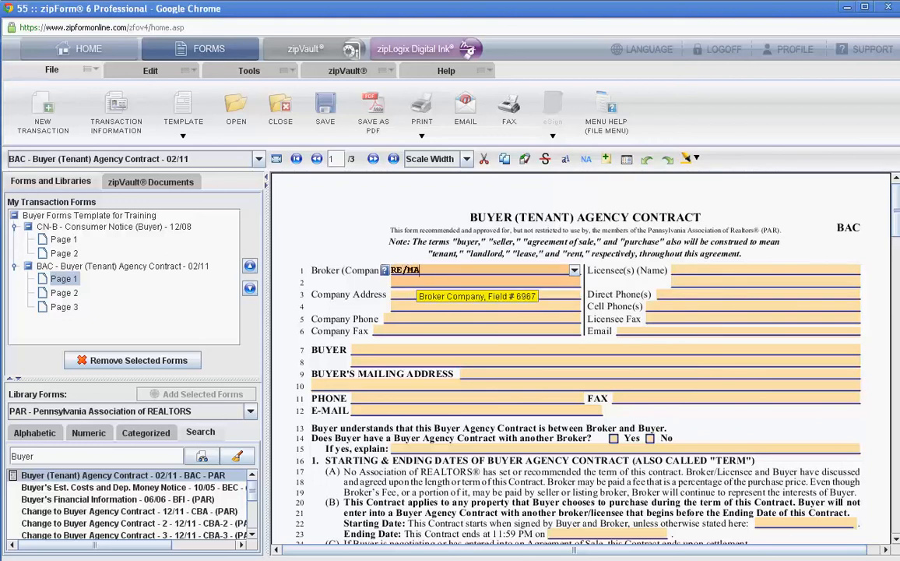
text(X Realty Professi)
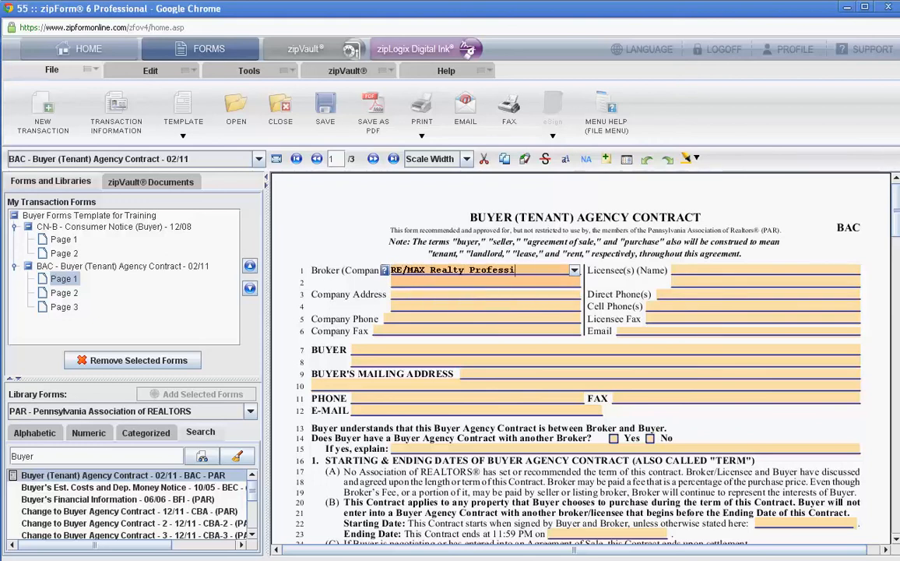
text(onals, Inc.)
- Fill in the broker company's street address, city, state and zip code for the Company Address
key(Tab)
text(12)
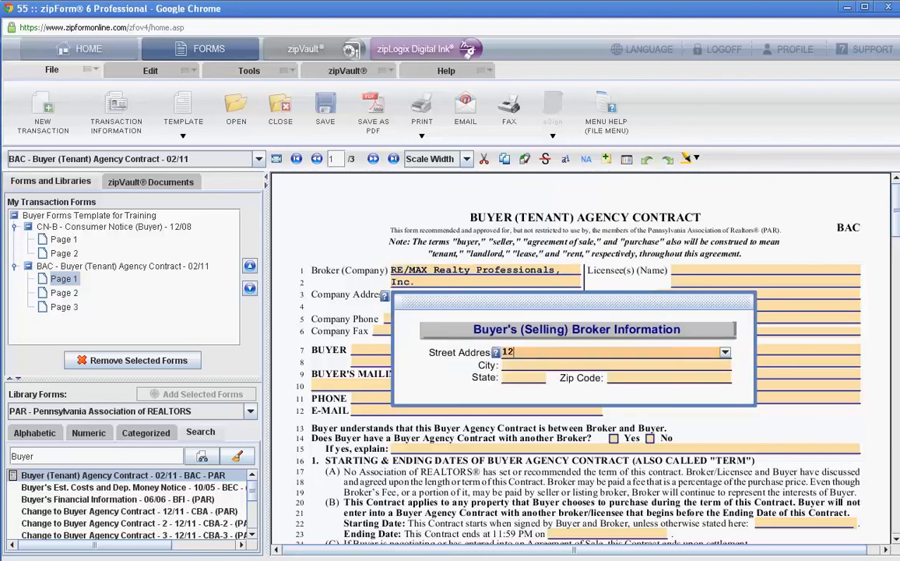
text(50 N. Mountain Rd.)
key(Tab)
text(Harrisburg)
key(Tab)
text(A)
key(Tab)
key(shift+Tab)
text(PA)
key(Tab)
text(17112)
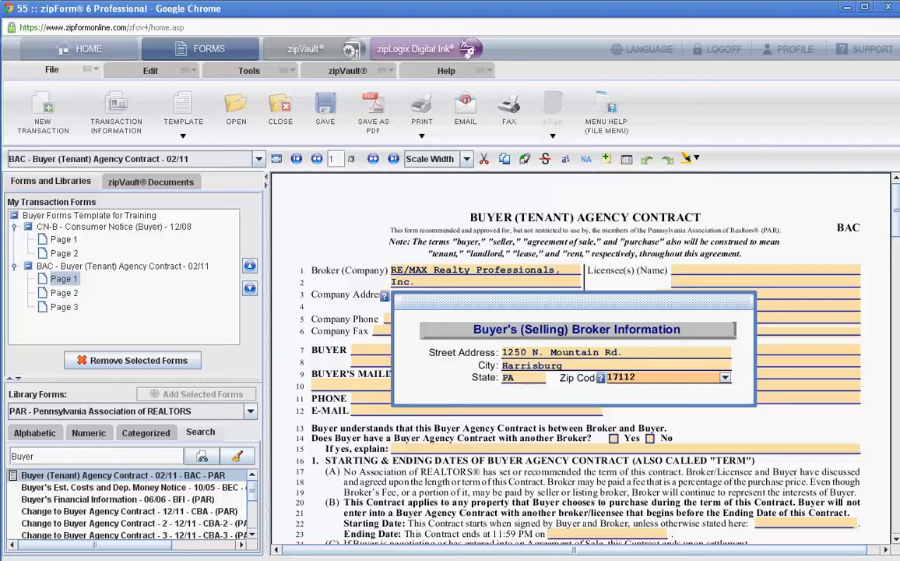
key(Tab)
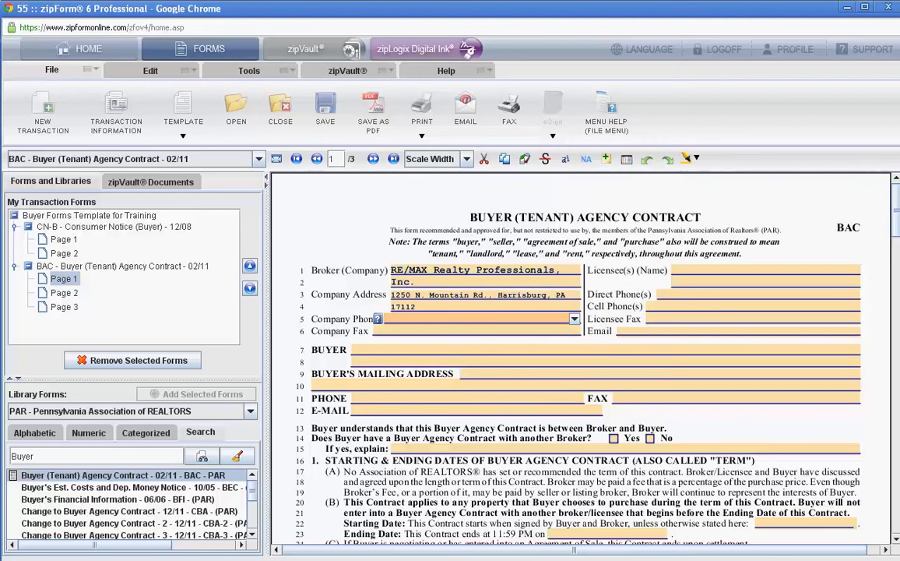
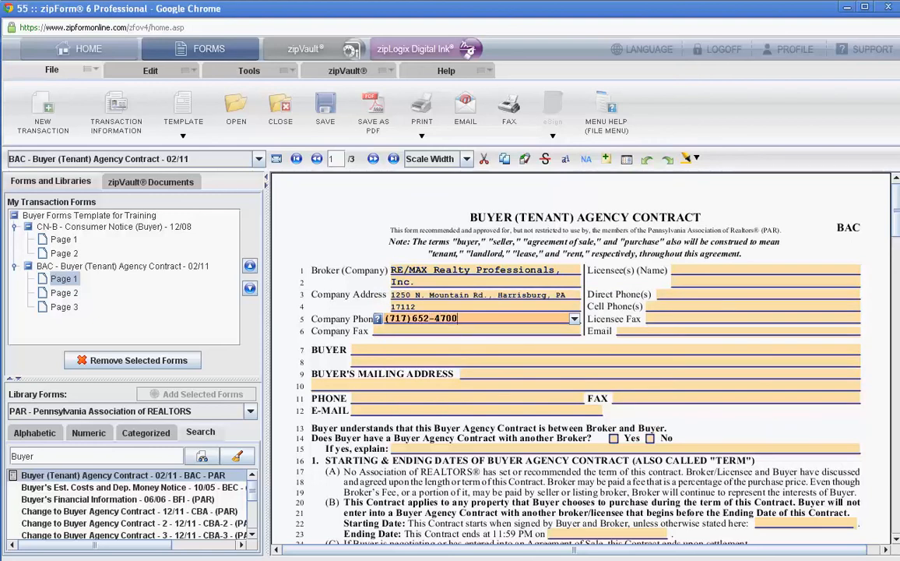
- Fill in the broker company's phone and fax numbers on the Buyer Agency Contract
key(Tab)
key(Tab)
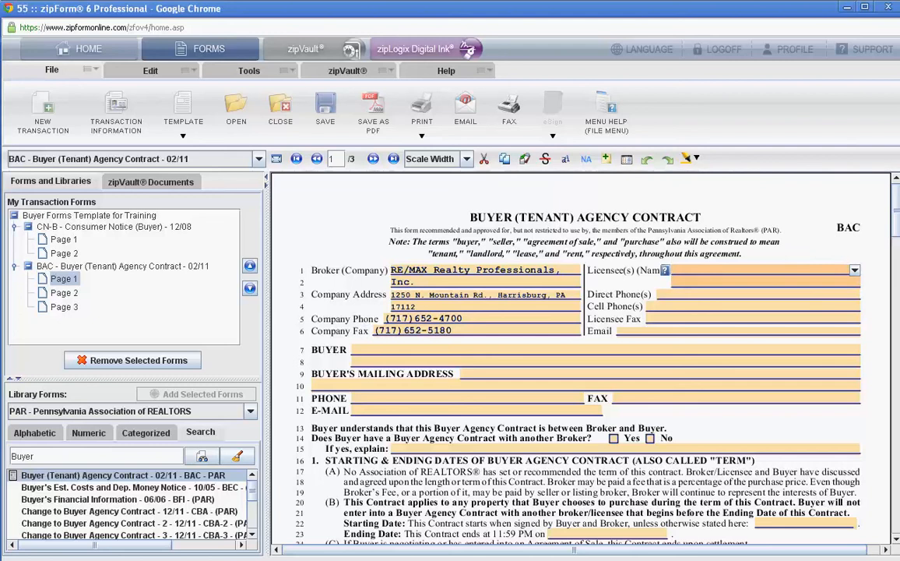
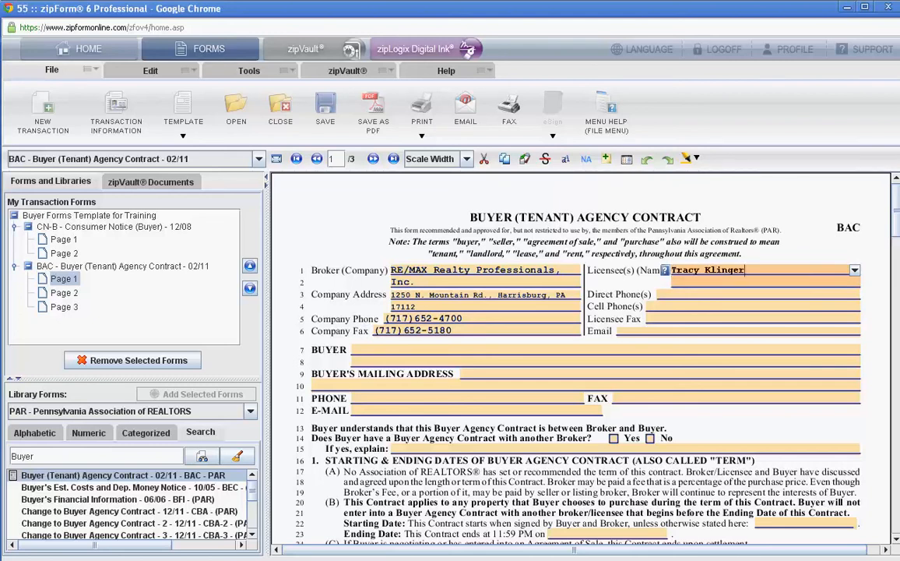
- Fill in the licensee's name, direct phone, cell phone, fax and e-mail on the Buyer Agency Contract
key(Tab)
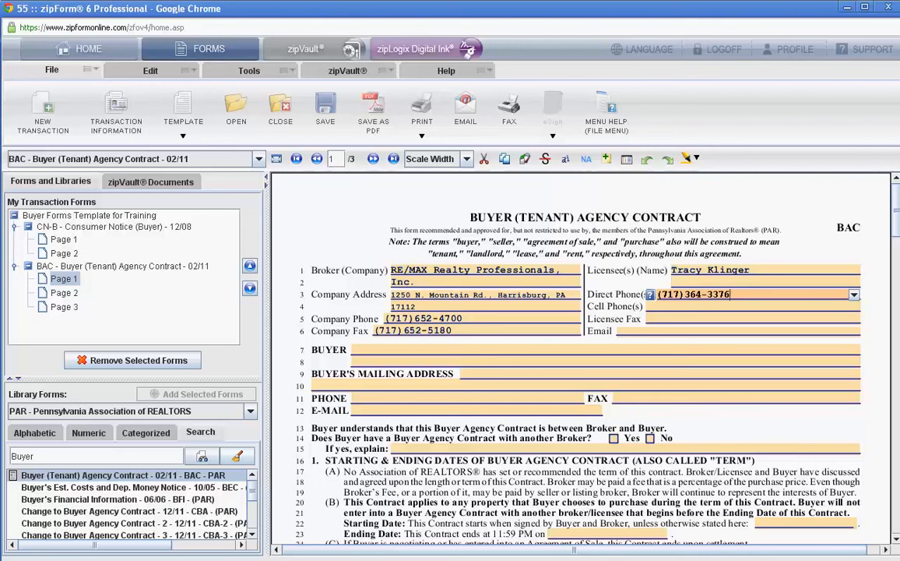
key(Tab)
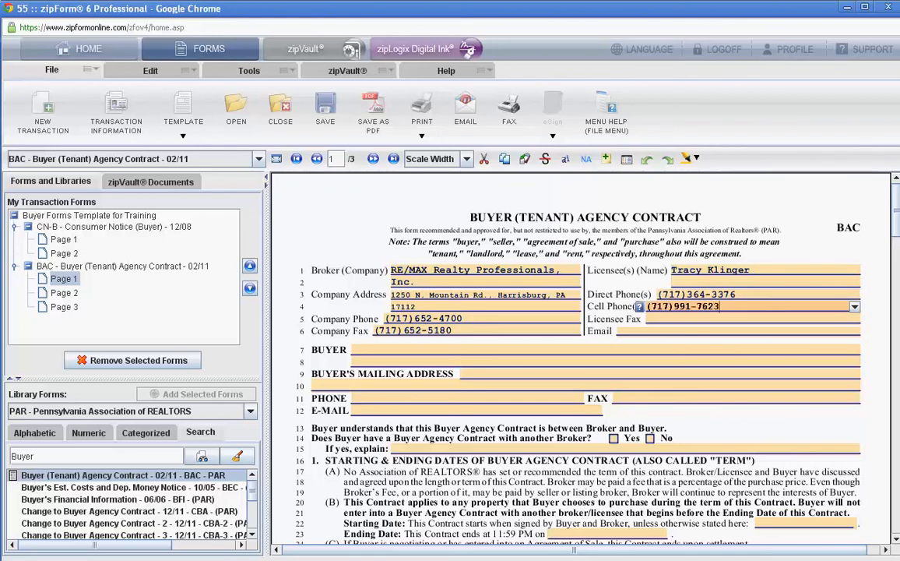
key(Tab)
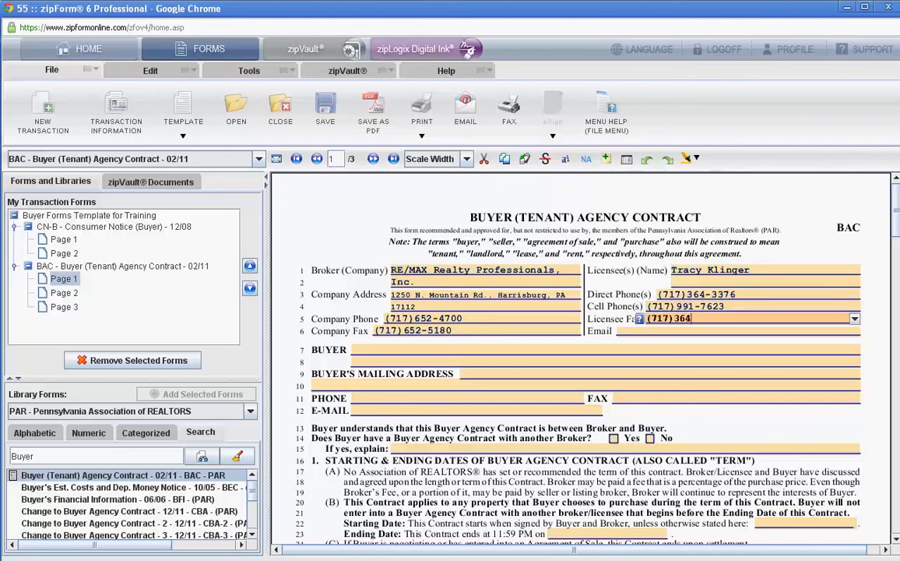
key(Tab)
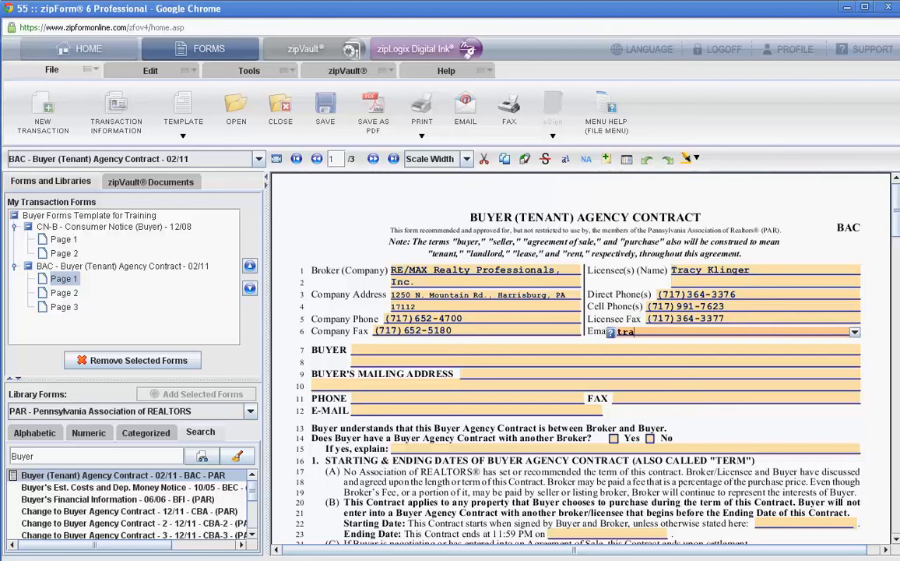
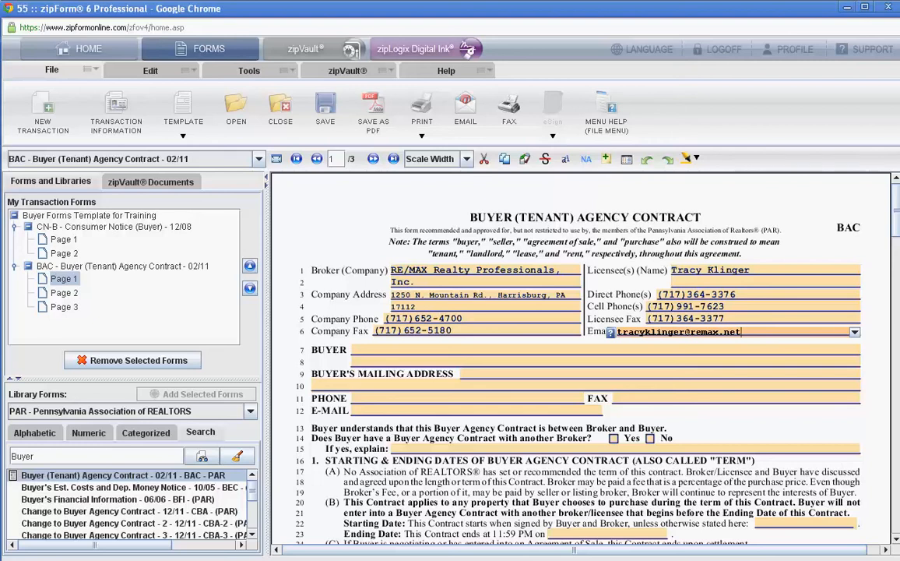
- Leaving the buyer details and contract dates blank, set the Broker's Fee for a represented seller to 2.5% of the sales price and $175
key(Tab)
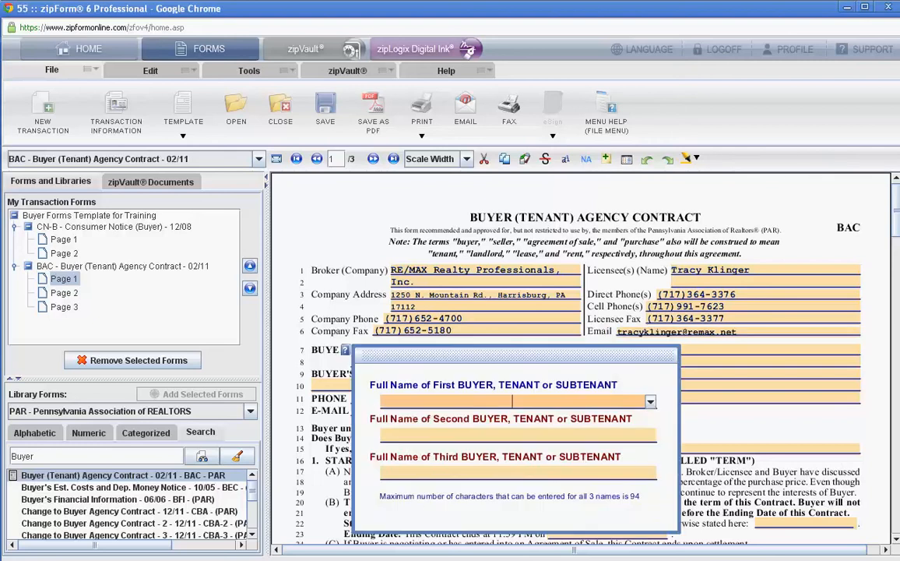
key(Tab)
key(Tab)
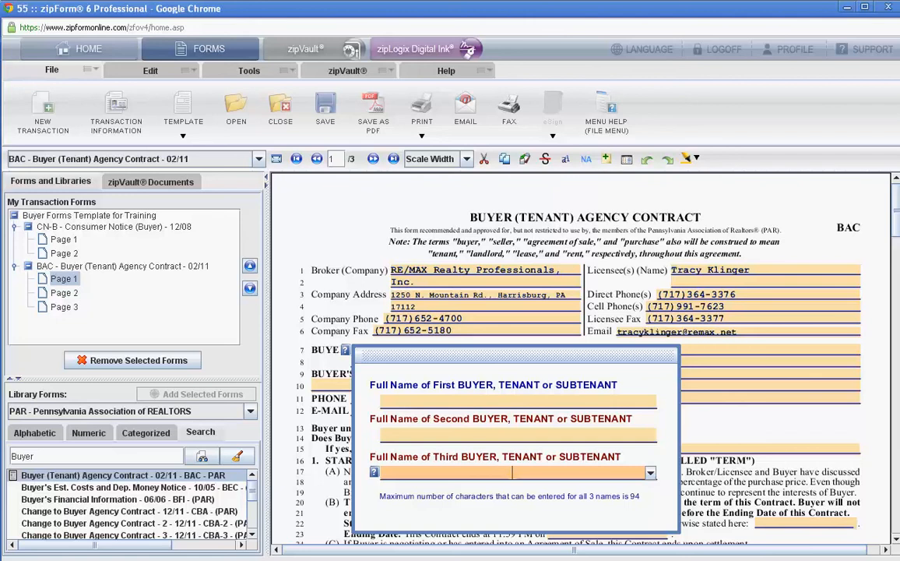
key(Tab)
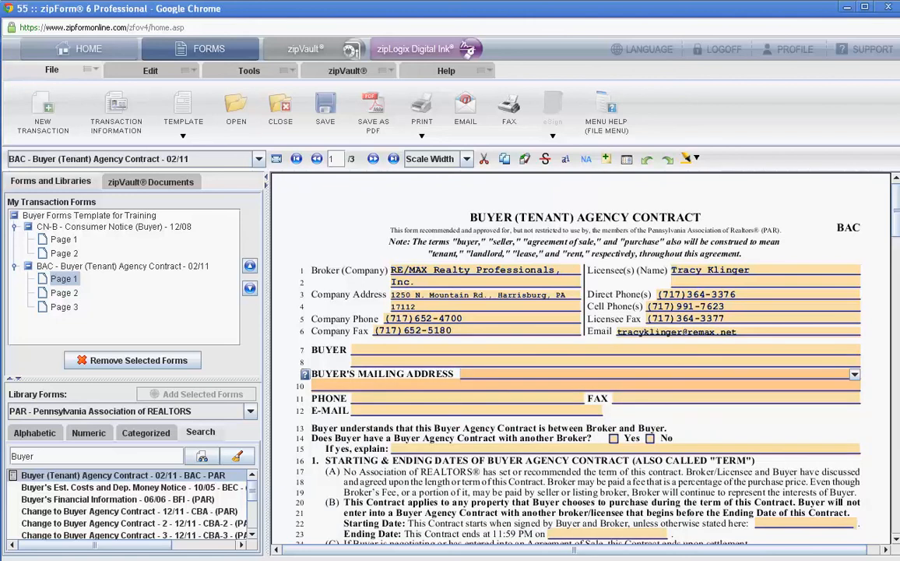
key(Tab)
key(Tab)
key(Tab)
key(Tab)
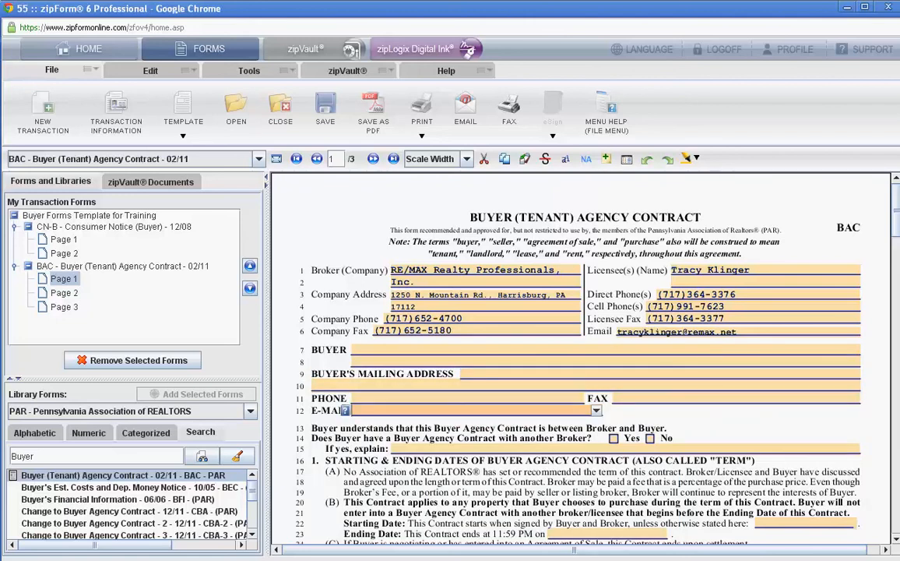
key(Tab)
key(Tab)
key(Tab)
key(Tab)
key(Tab)
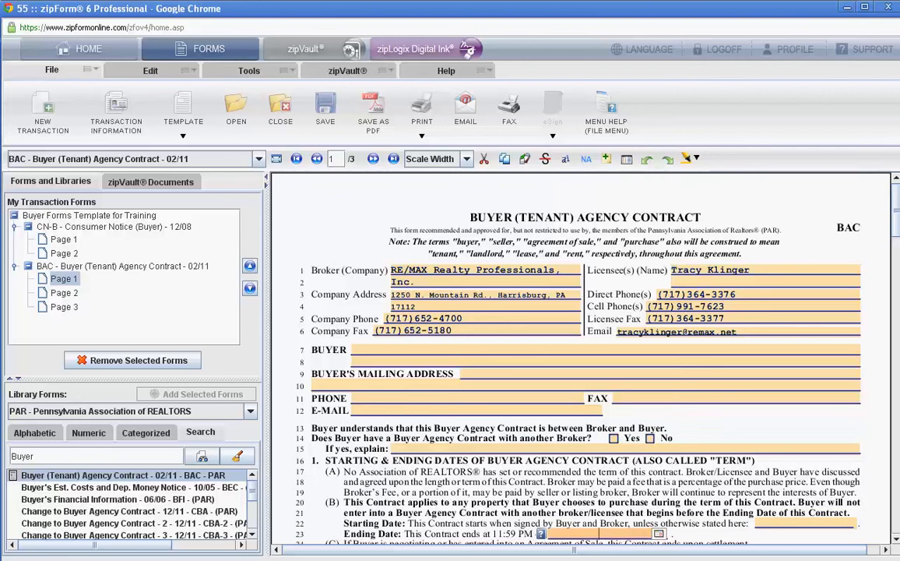
text(2.5)
key(Tab)
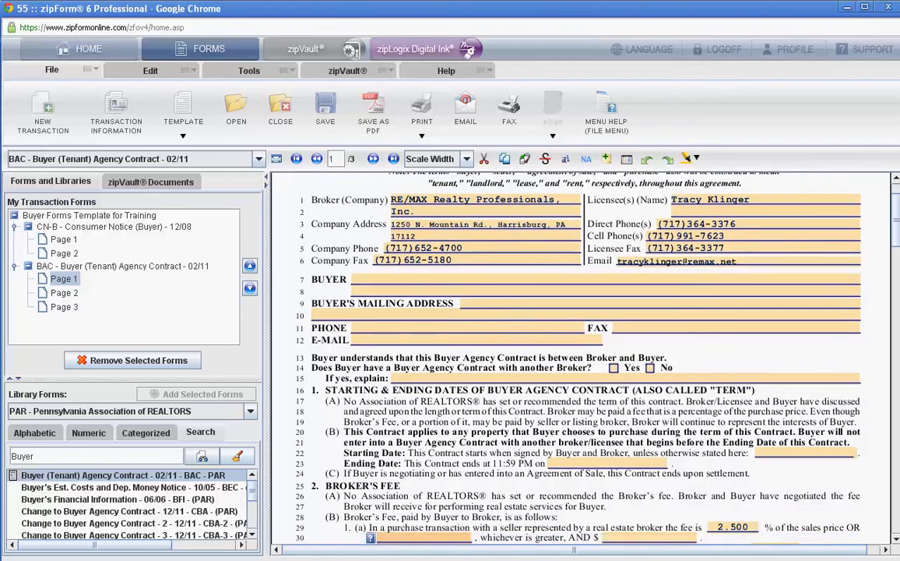
key(Tab)
text(175)
key(Tab)
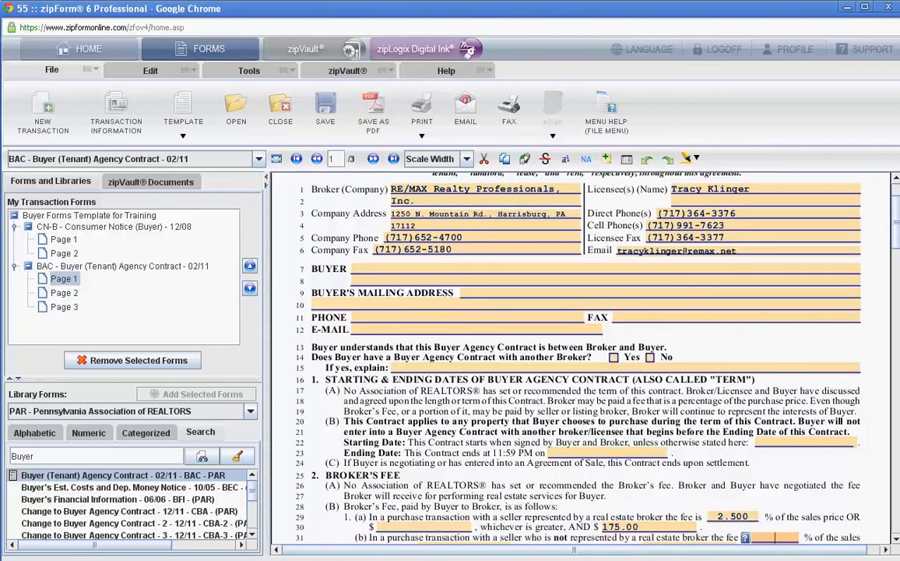
- Set the Broker's Fee for a seller not represented by a broker to 2.5% of the sales price and $175
text(2.5)
key(Tab)
key(Tab)
text(175)
key(Tab)
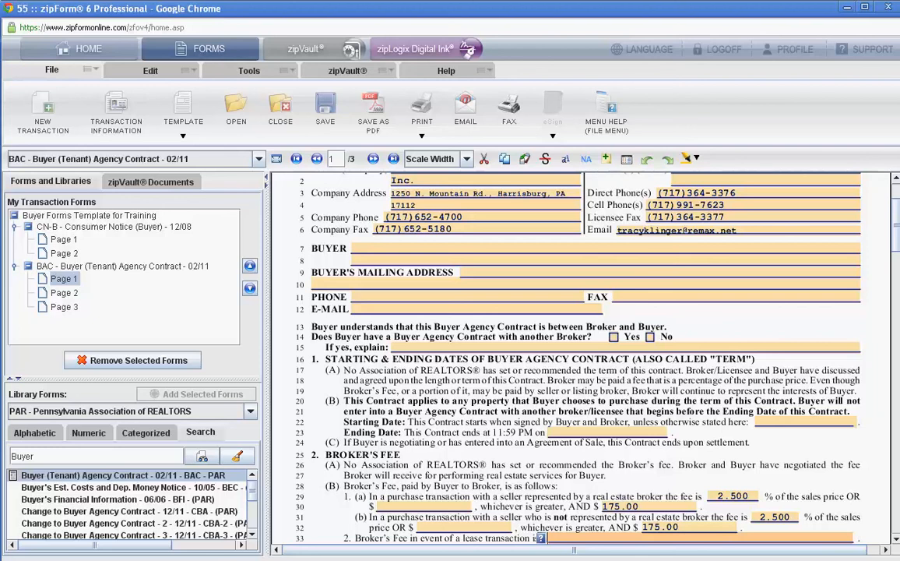
- Go through the remaining Buyer Agency Contract fields up to the broker acceptance lines on page 3, leaving them as they are
scroll(580, 358, down, 1)
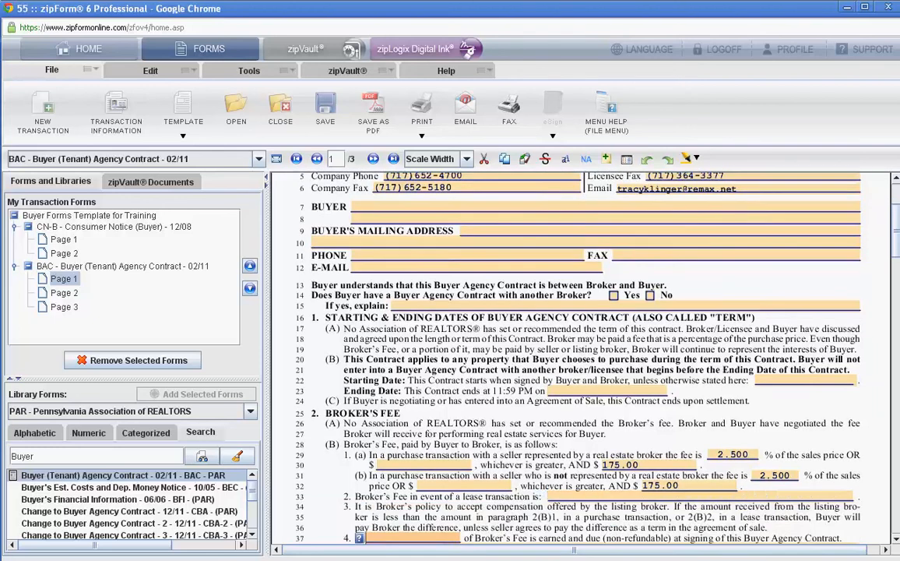
scroll(580, 358, down, 1)
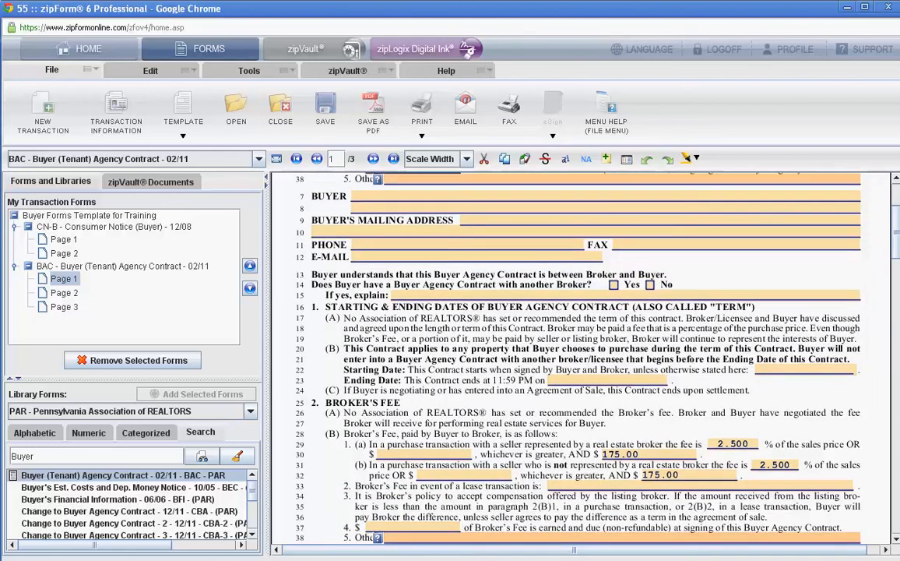
scroll(581, 358, down, 15)
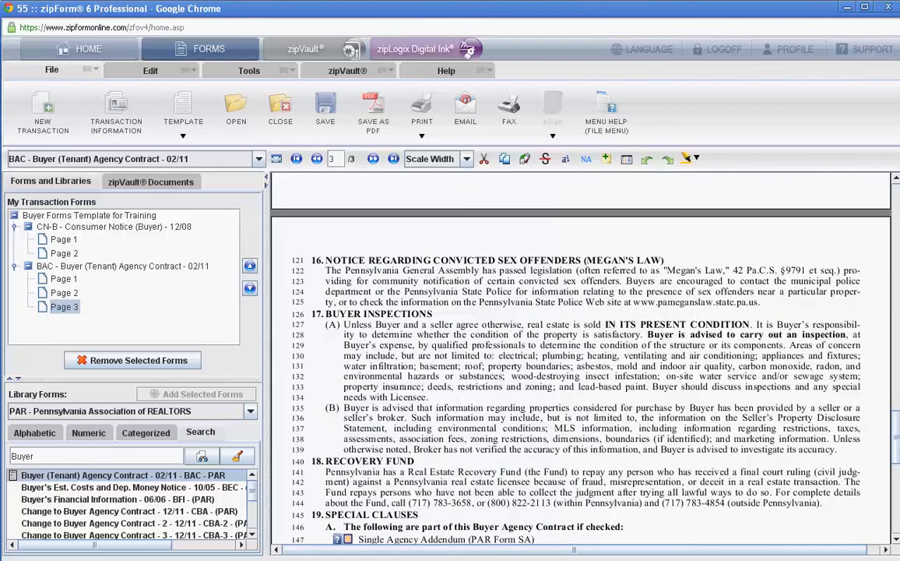
scroll(580, 358, down, 2)
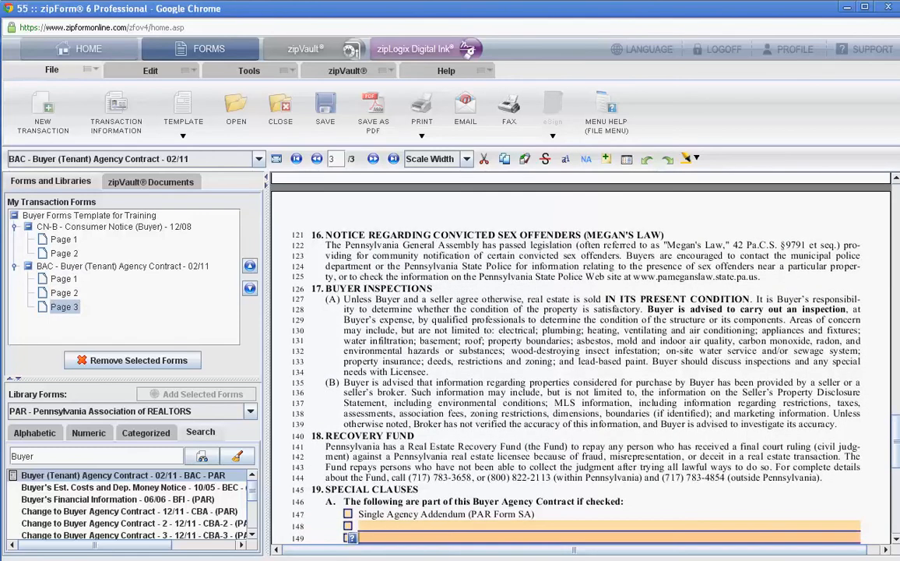
key(Tab)
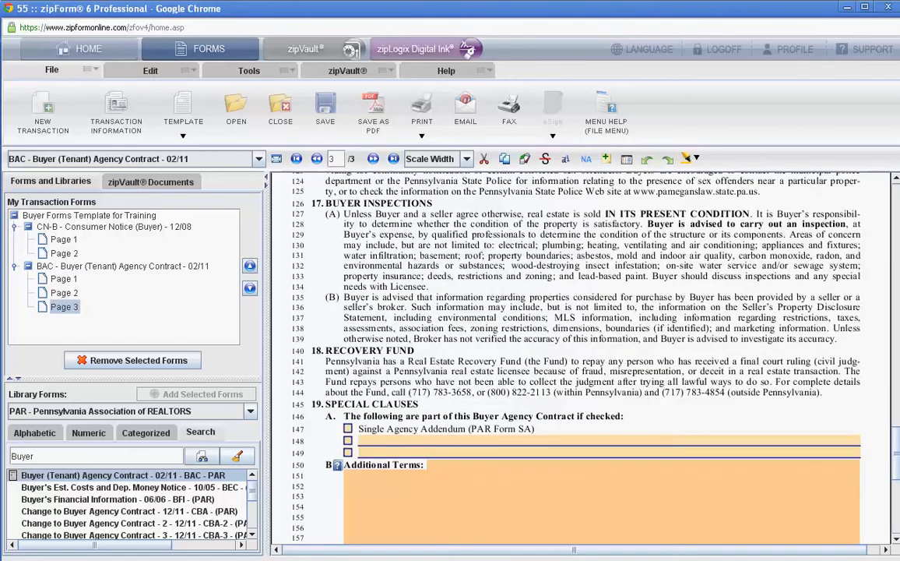
key(Tab)
key(Tab)
key(Tab)
key(Tab)
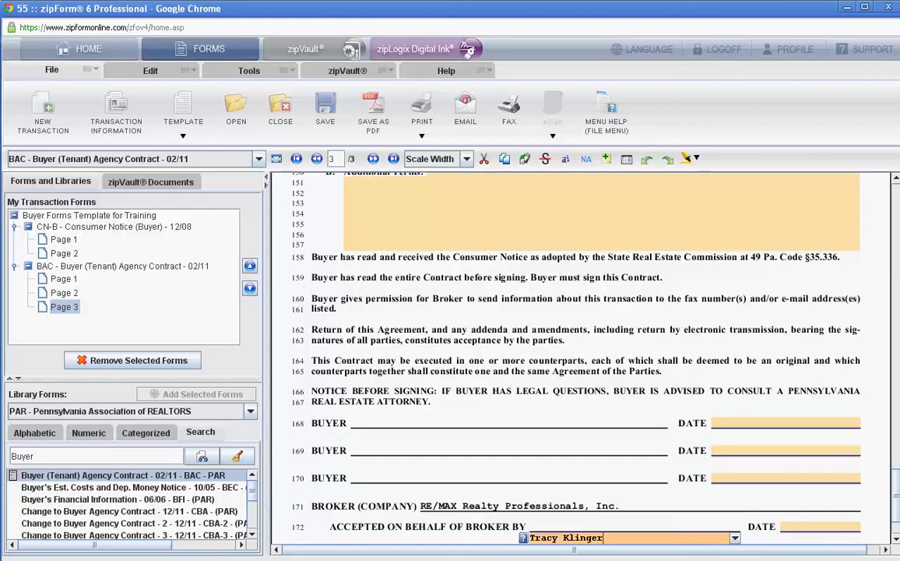
key(Tab)
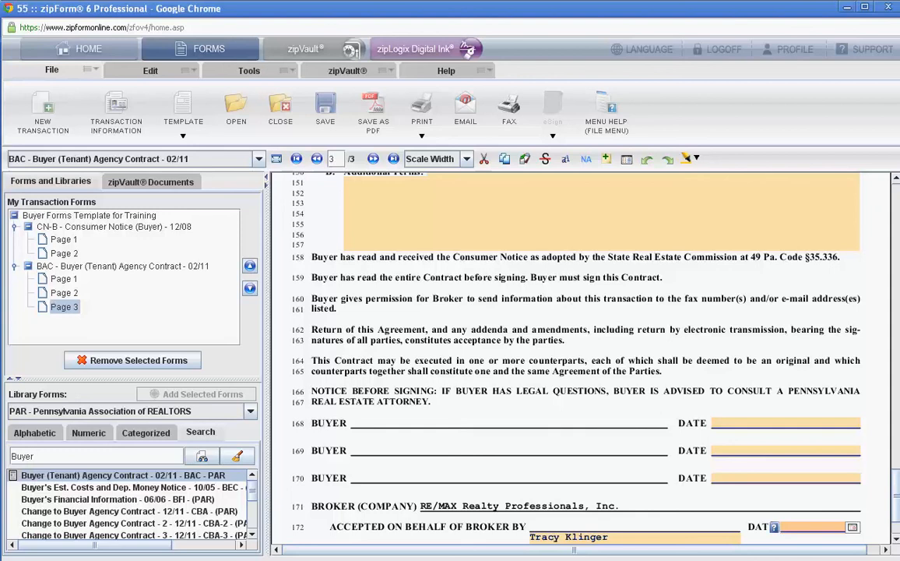
- Search the form library for "ASR" and add the Standard Agreement For The Sale Of Real Estate to the template
key(BackSpace)
key(BackSpace)
key(BackSpace)
key(BackSpace)
key(BackSpace)
text(ASR)
key(Return)
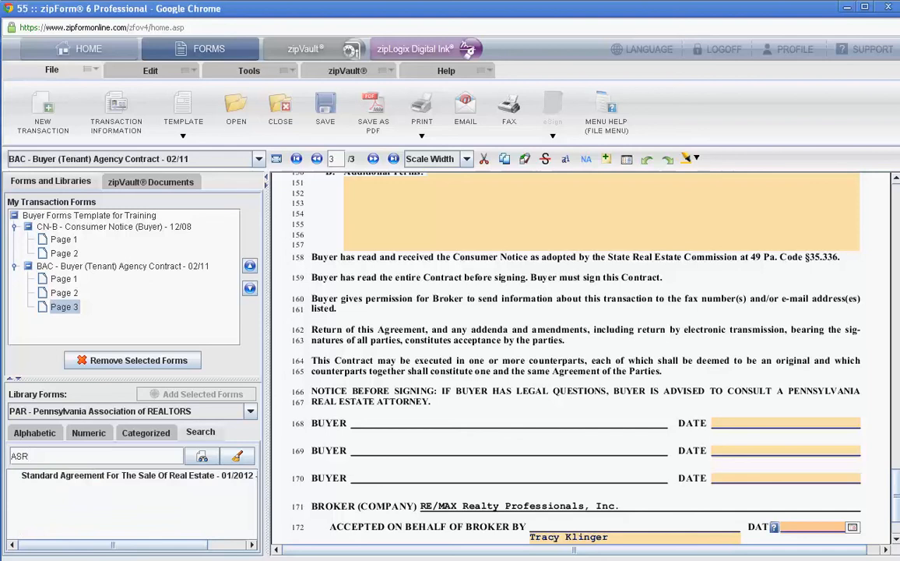
click(137, 475)
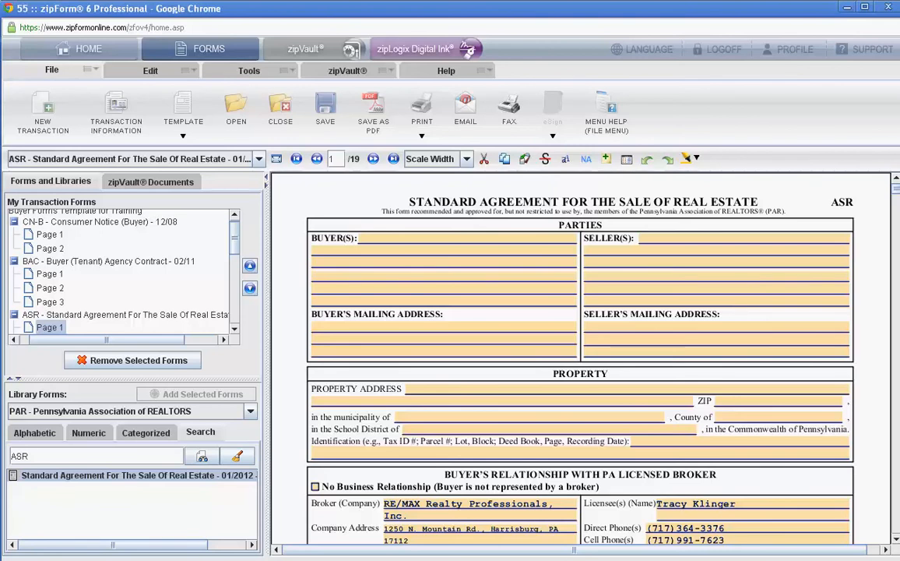
- Review the agreement up to paragraph 23(G) on page 10 and check the option limiting the seller to retaining sums paid as liquidated damages
scroll(580, 358, down, 5)
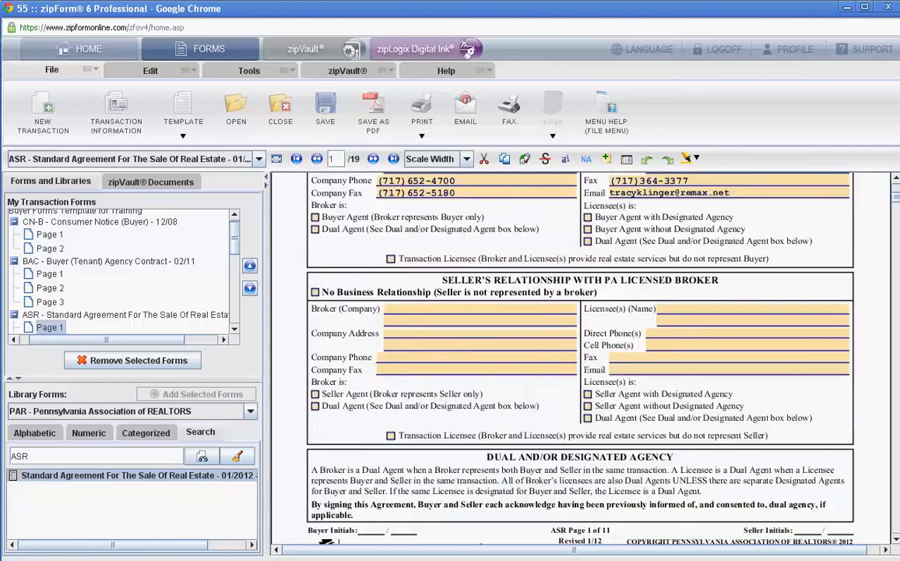
scroll(580, 358, up, 2)
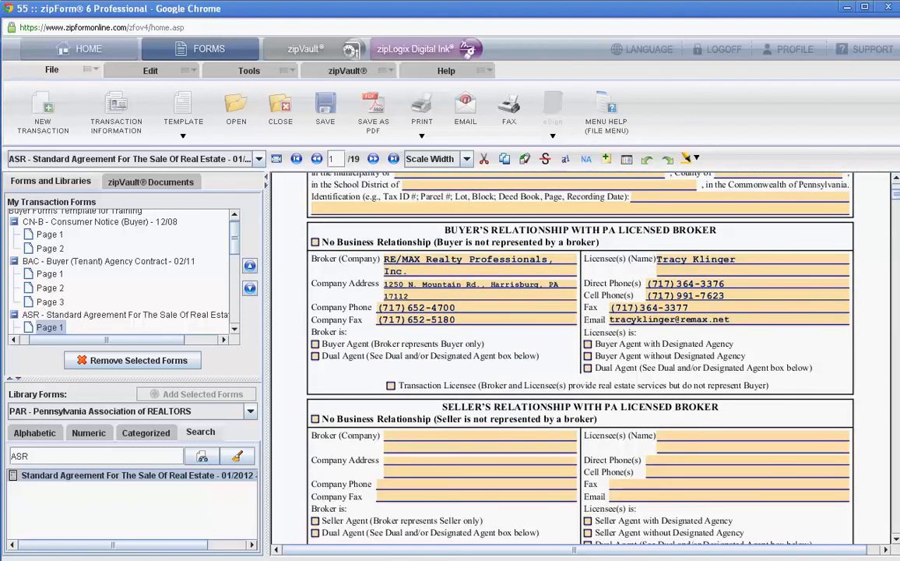
scroll(580, 358, down, 5)
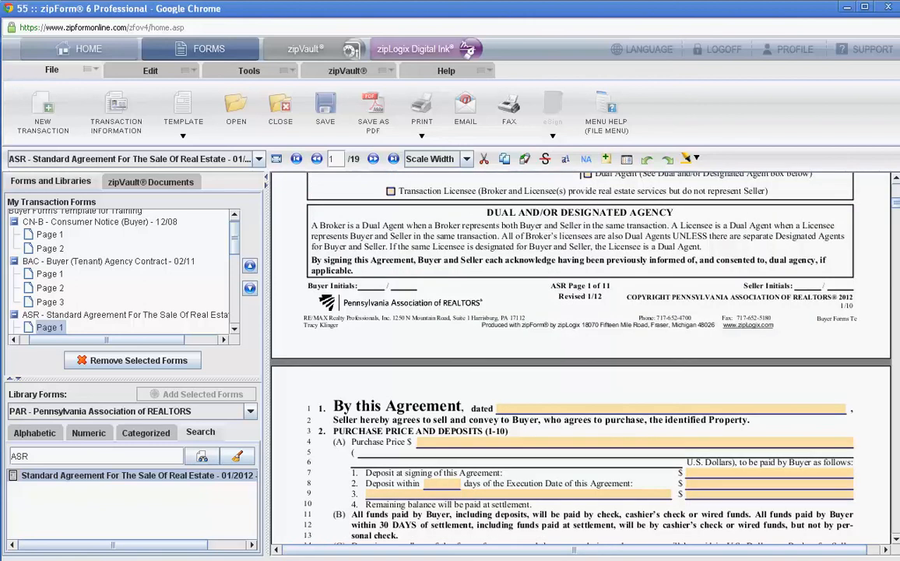
scroll(580, 358, down, 5)
scroll(580, 358, down, 5)
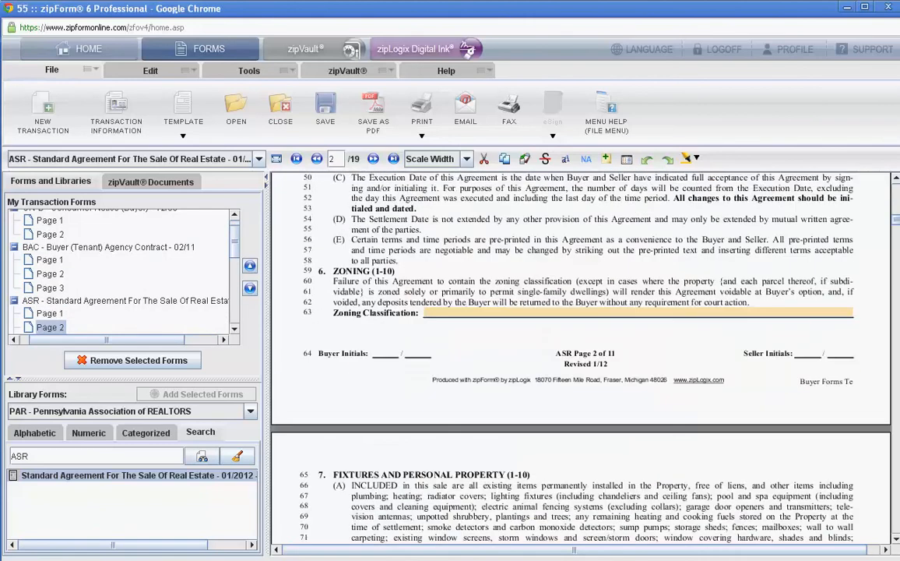
scroll(580, 358, down, 5)
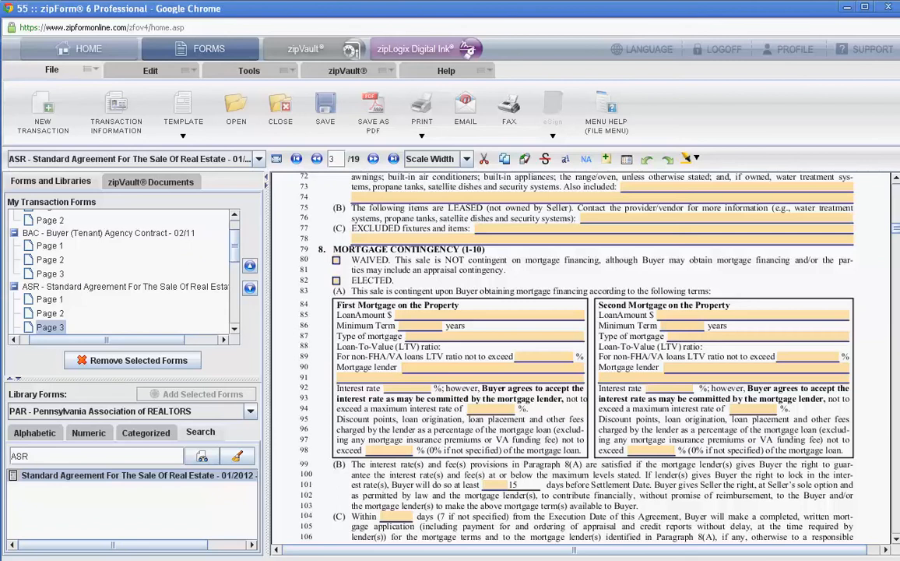
scroll(580, 358, down, 5)
scroll(581, 358, down, 5)
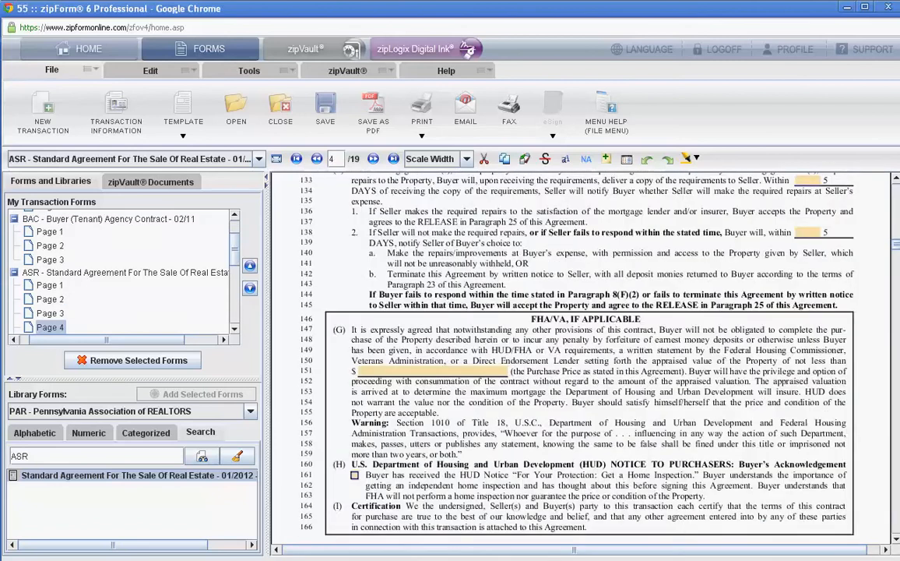
scroll(580, 358, down, 5)
scroll(580, 358, down, 5)
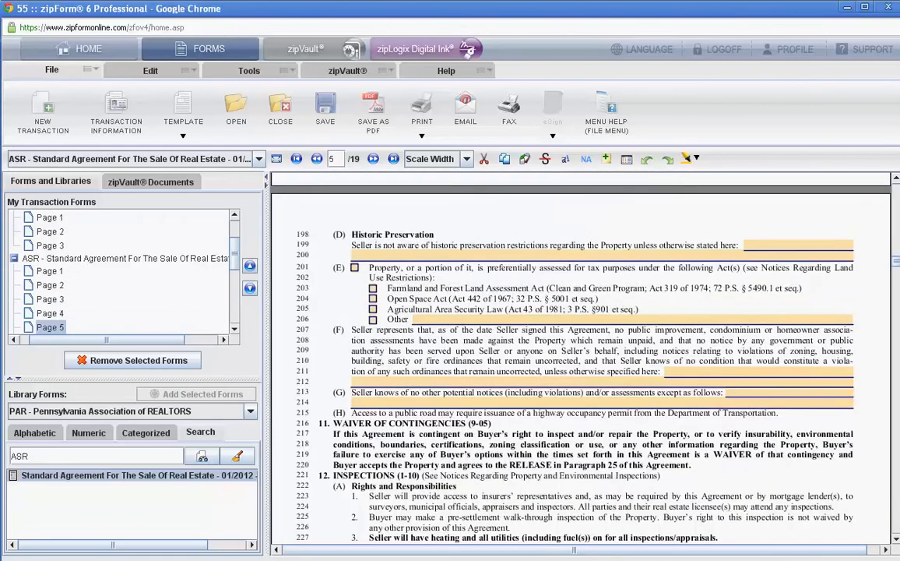
scroll(580, 358, down, 5)
scroll(580, 358, down, 10)
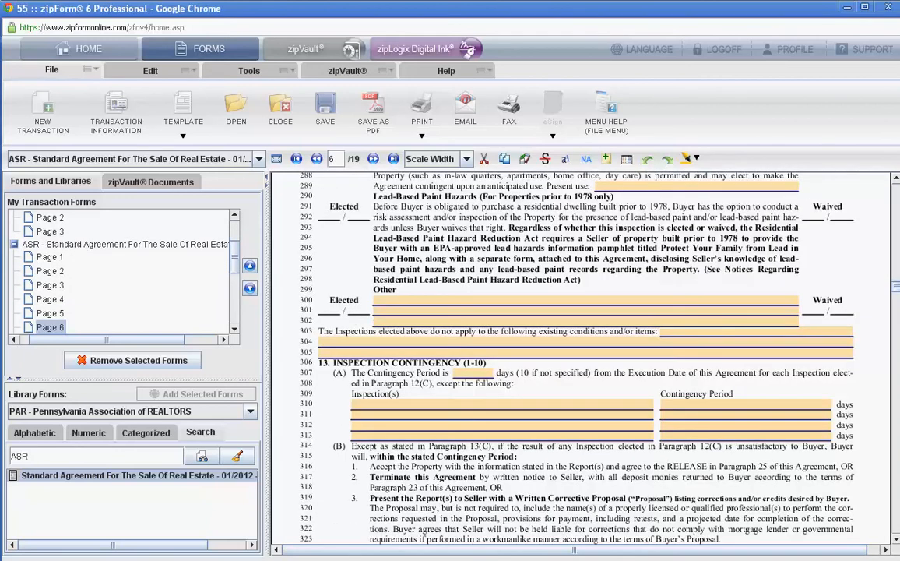
scroll(580, 359, down, 5)
scroll(580, 359, down, 10)
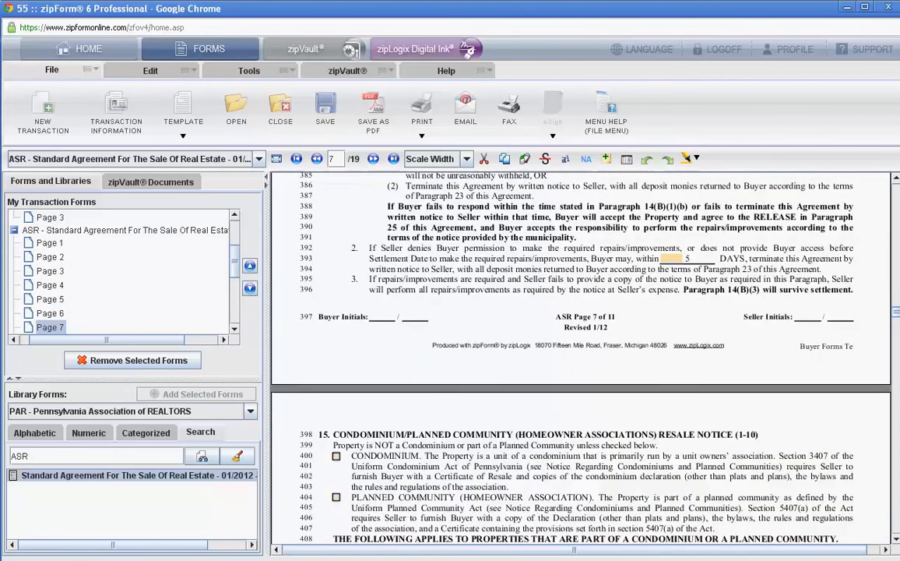
scroll(580, 358, down, 5)
scroll(580, 359, down, 15)
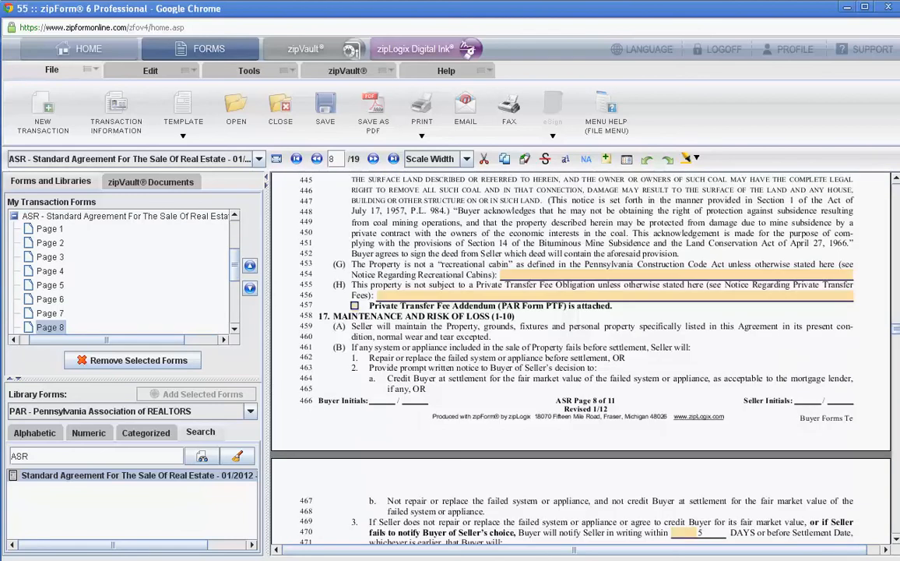
scroll(580, 358, down, 8)
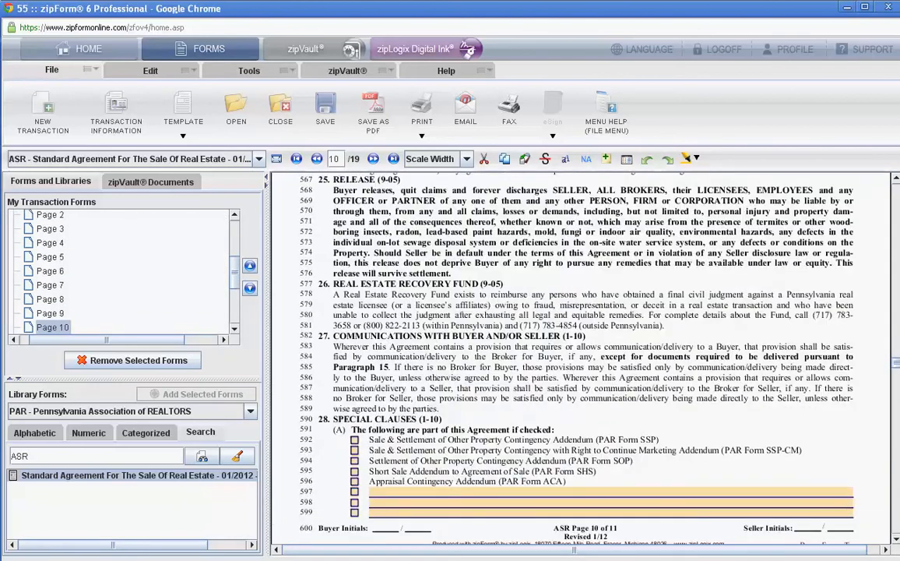
scroll(580, 358, up, 5)
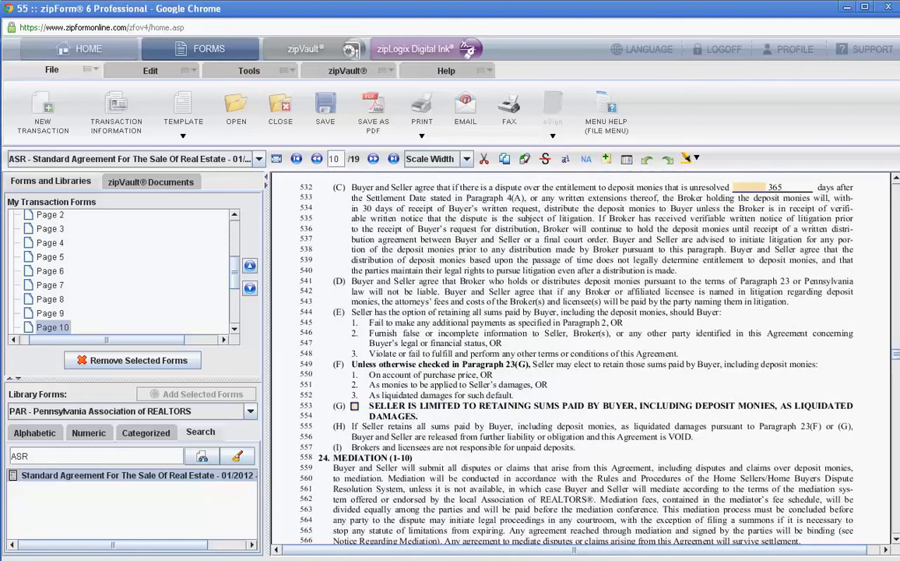
click(356, 406)
- Search the form library for "cbc" and add the Coop. Broker Compensation Letter to the template
key(BackSpace)
key(BackSpace)
text(cbc)
key(Return)
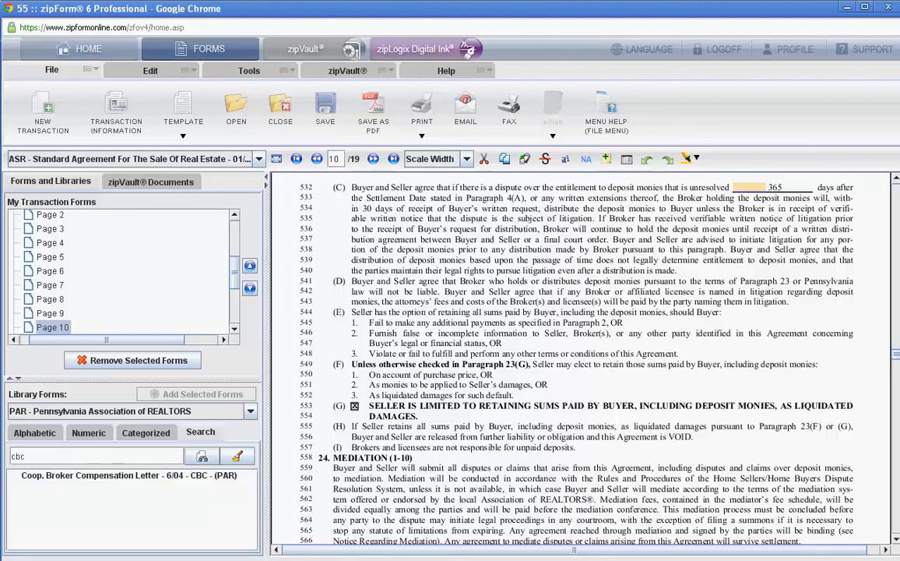
click(128, 475)
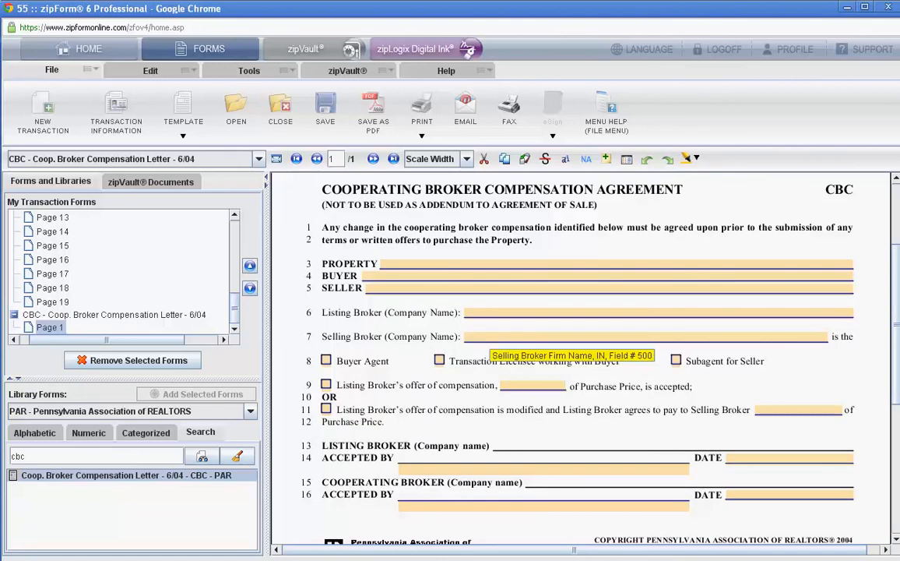
- Enter "RE/MAX Realty Professionals, Inc." as the selling broker on the compensation agreement and go to the cooperating broker's Accepted By name line
click(489, 337)
text(R)
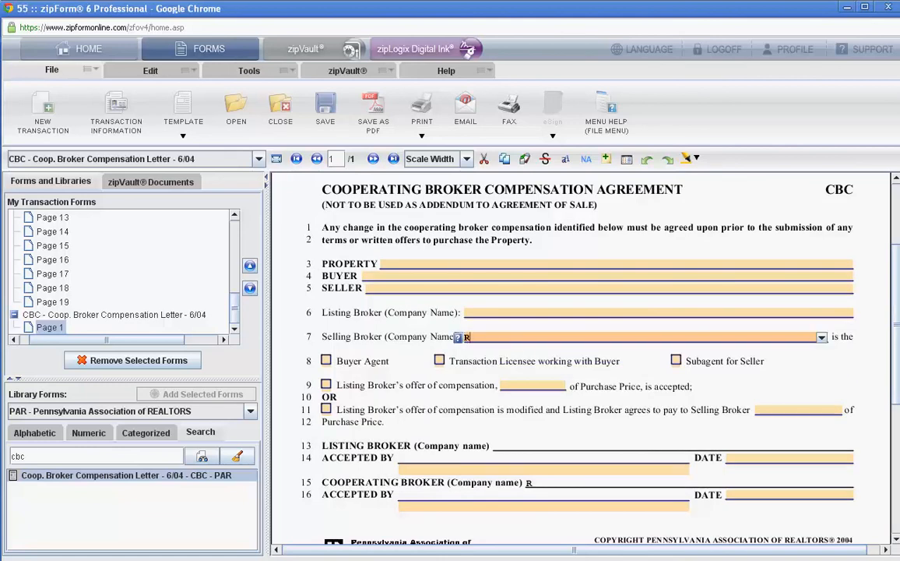
text(E/MAX Realty )
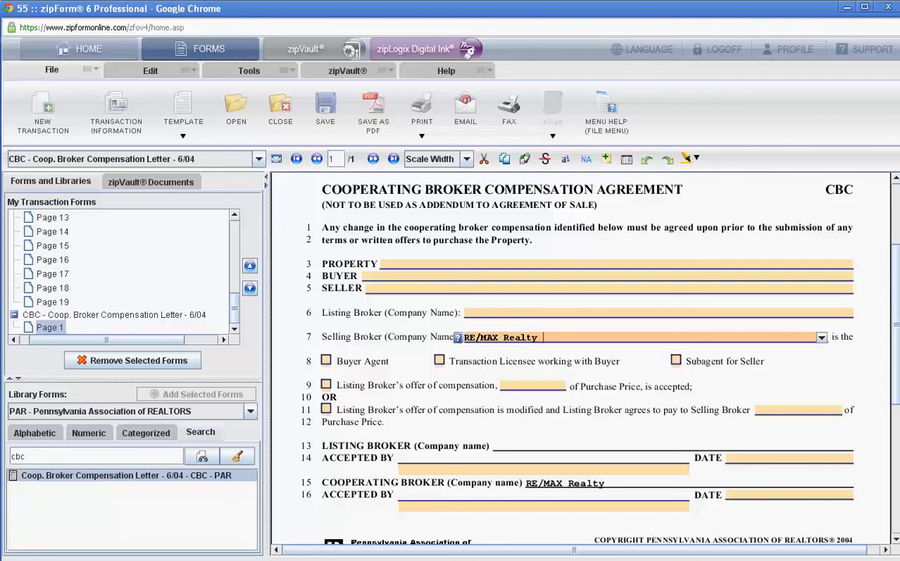
text(Professionals, Inc.)
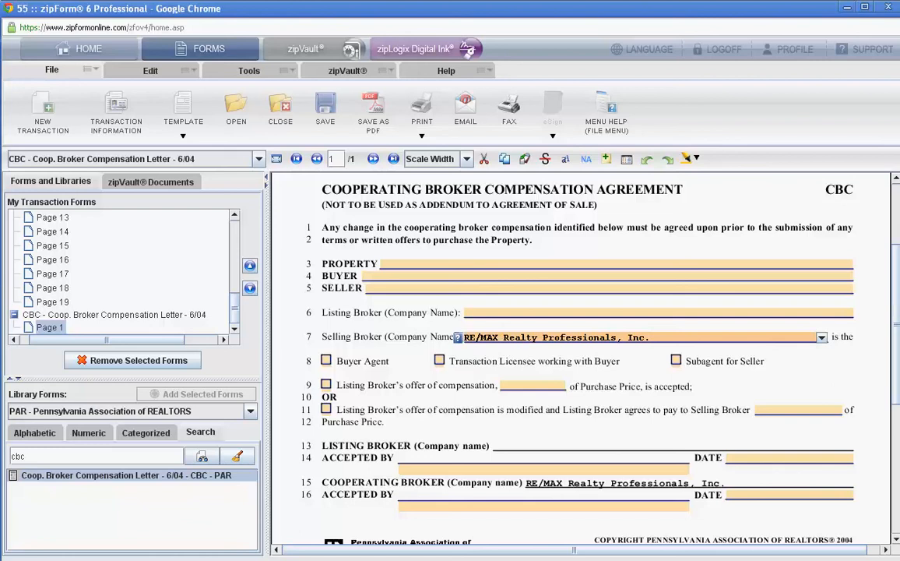
click(401, 505)
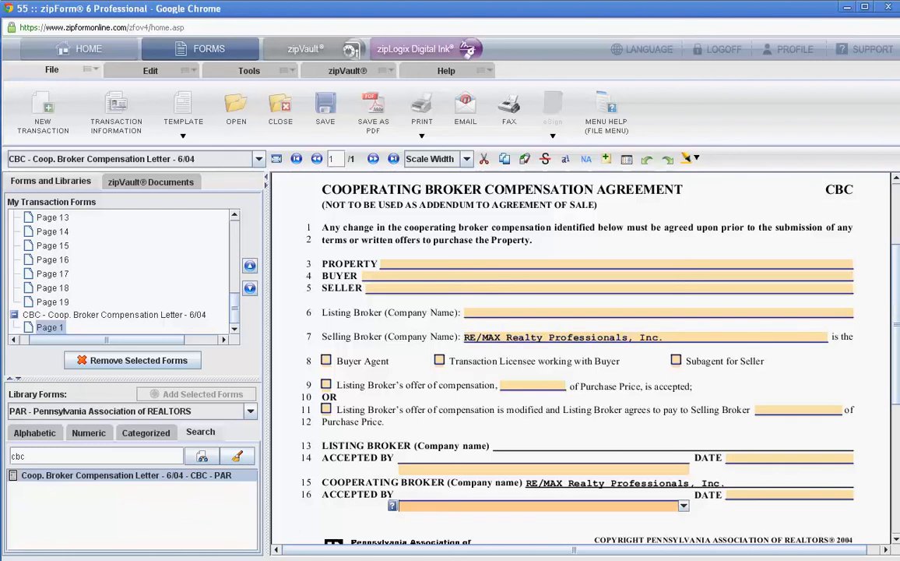
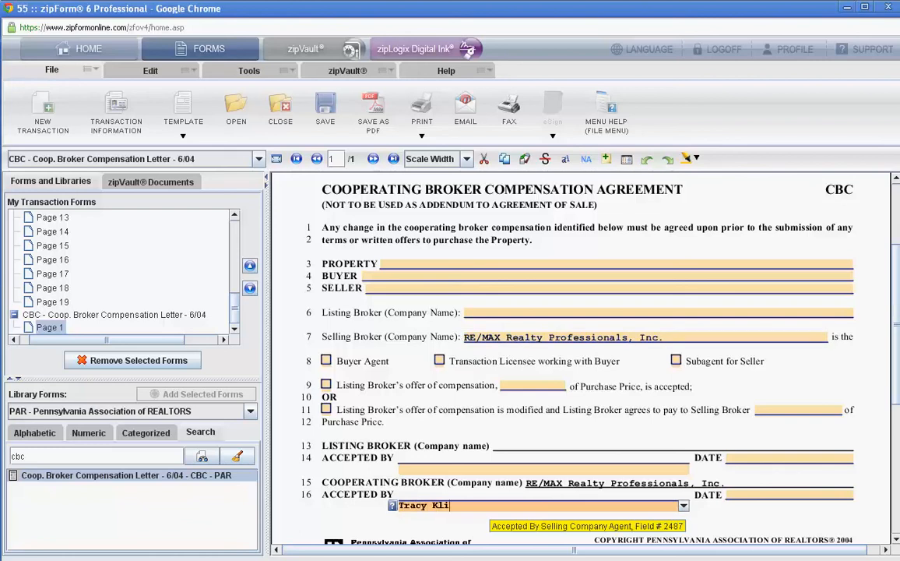
- Search the form library for "dmn" and add the Dep. Money Notice to Buyer (Prior to Del. to List. Broker) to the template
click(24, 457)
key(BackSpace)
key(BackSpace)
key(BackSpace)
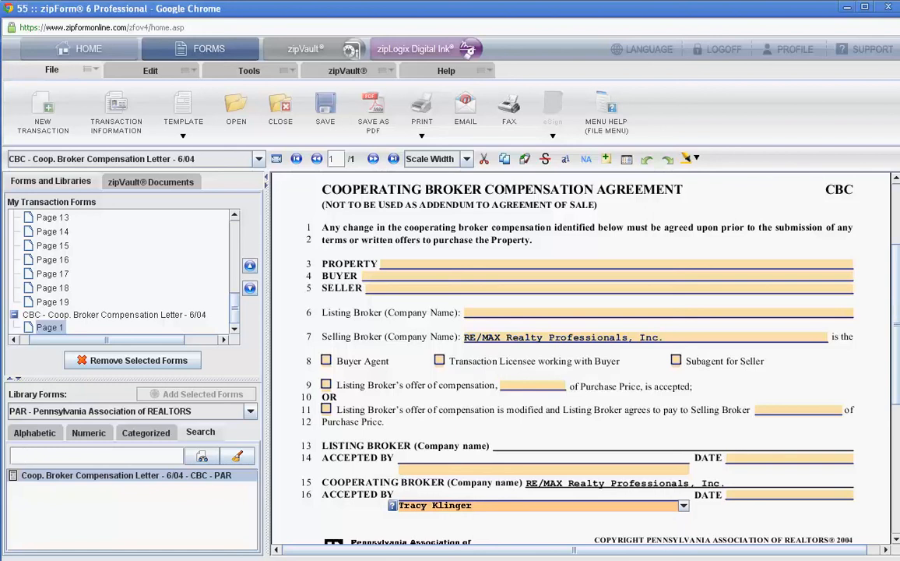
text(dmn)
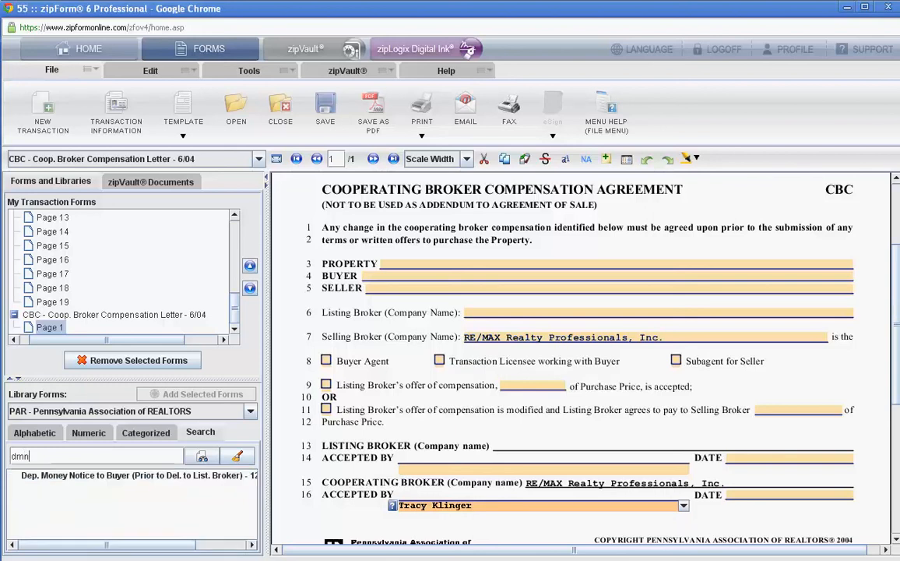
click(132, 475)
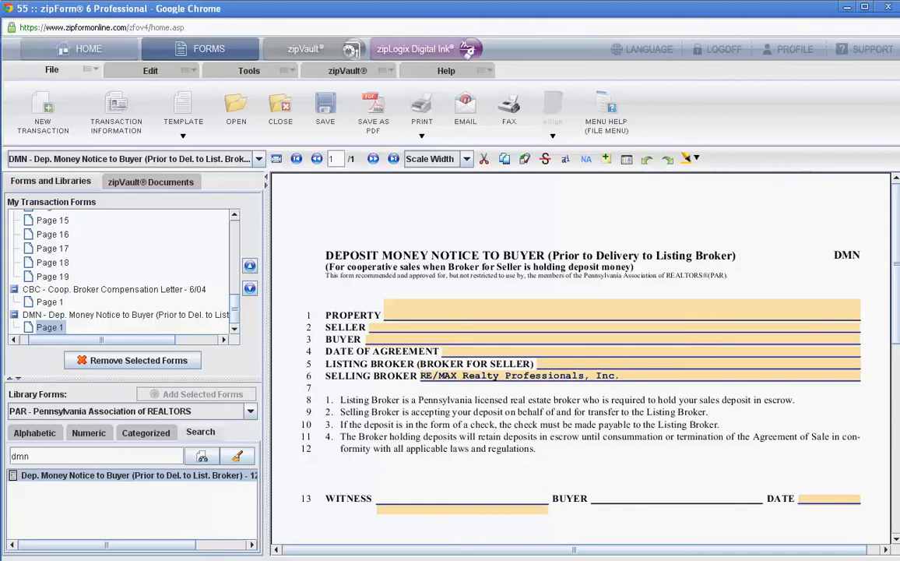
- Check the deposit money notice down to its witness and buyer signature lines and save the template
scroll(580, 359, down, 3)
scroll(580, 358, down, 2)
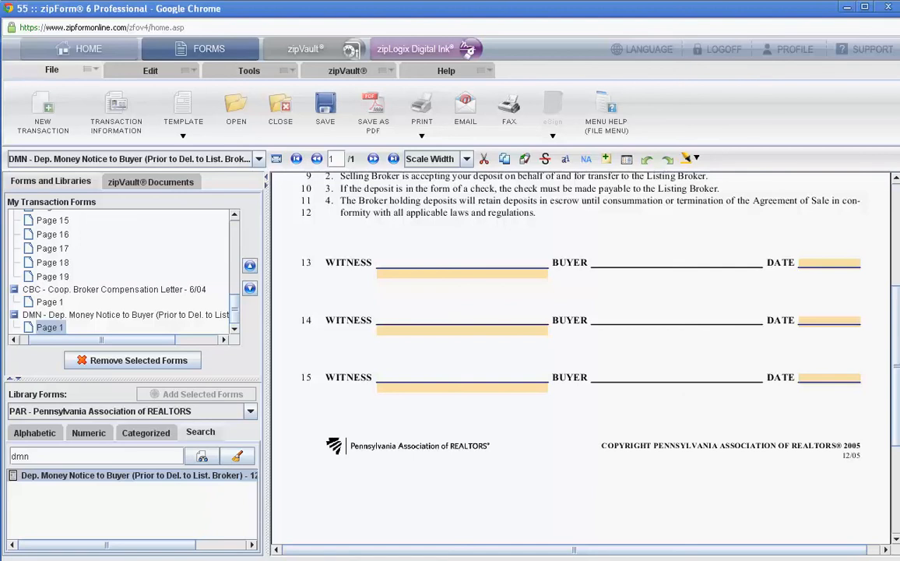
key(ctrl+s)
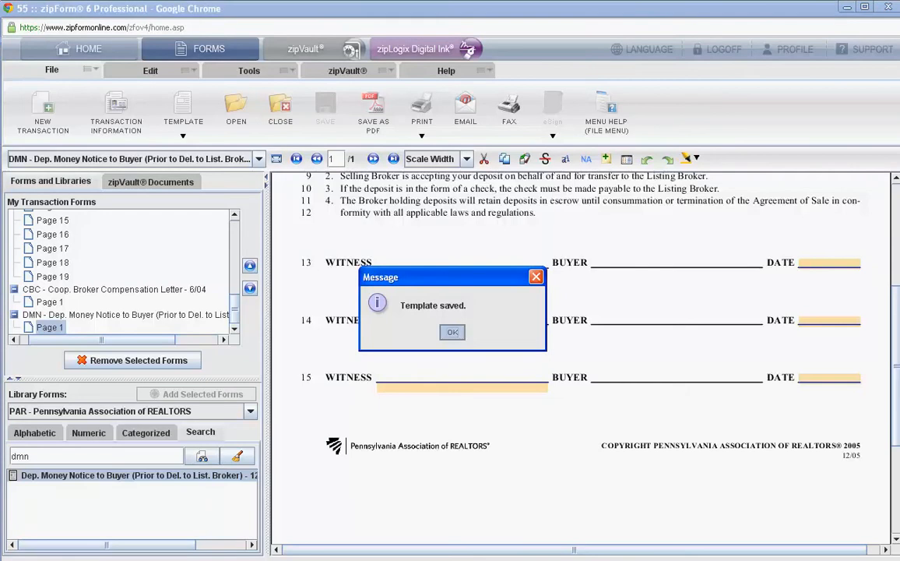
key(Return)
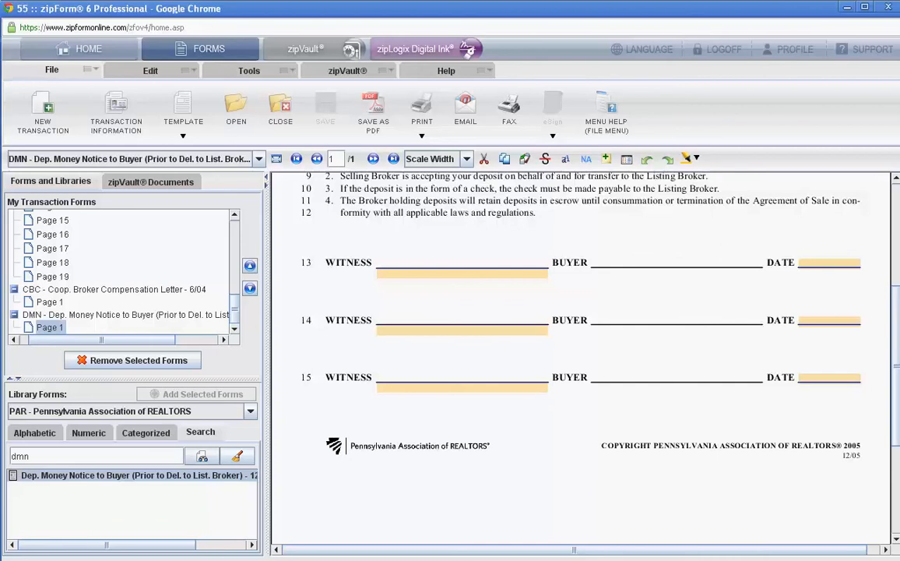
- Create a residential purchase transaction named "Training Transaction" using the template "Buyer Forms Template for Training"
click(42, 112)
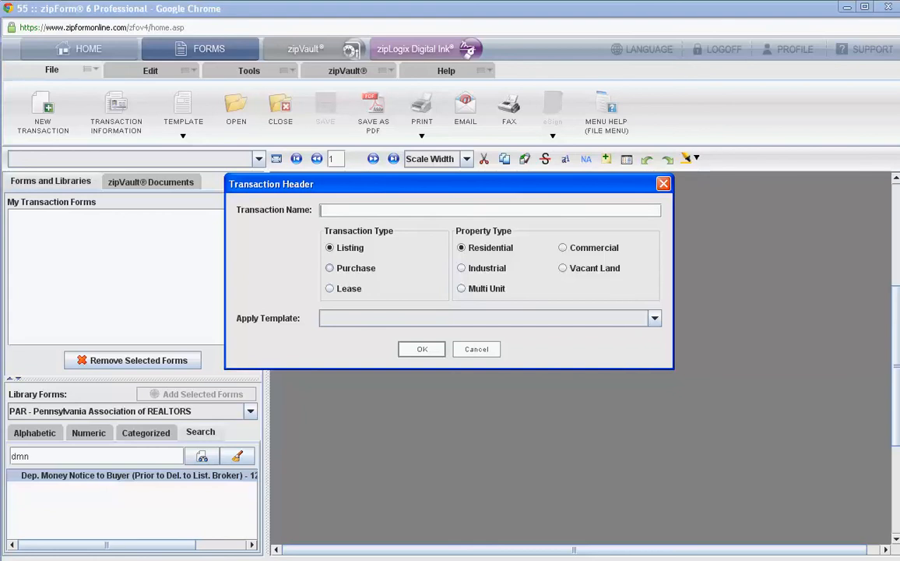
text(Training)
text(Transaction)
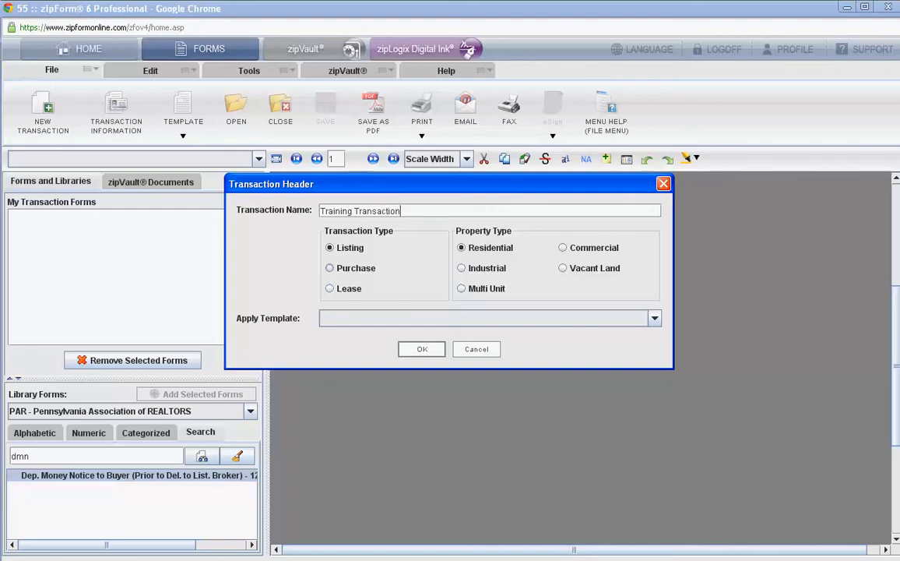
click(330, 267)
click(655, 317)
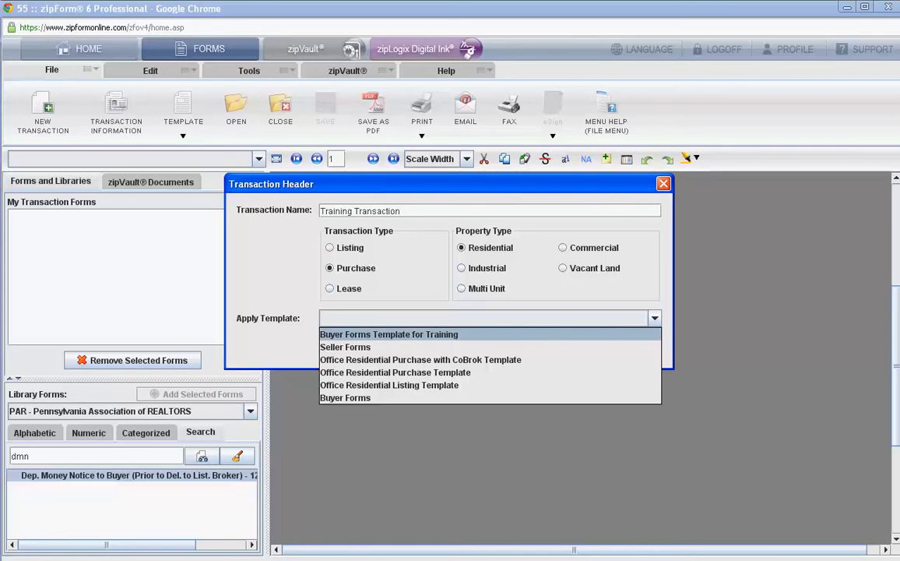
click(388, 334)
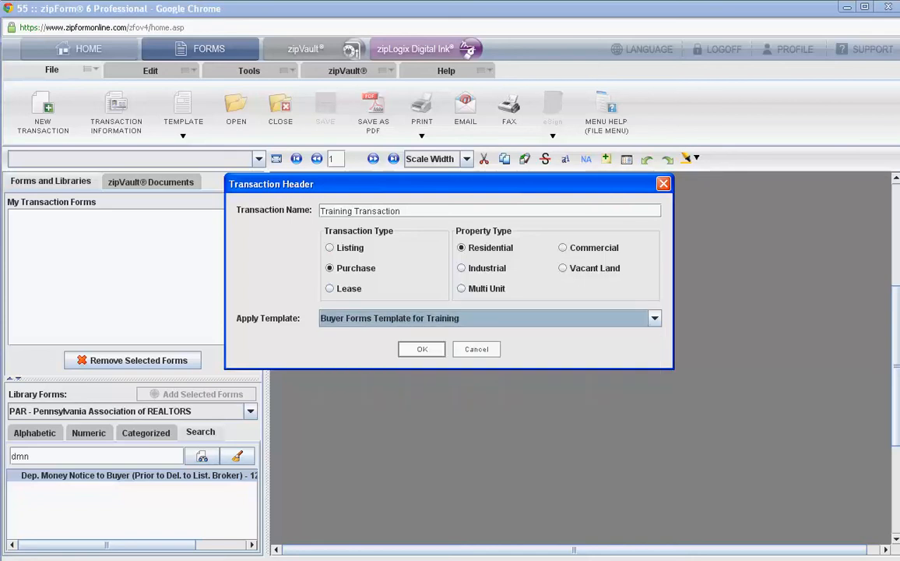
click(421, 349)
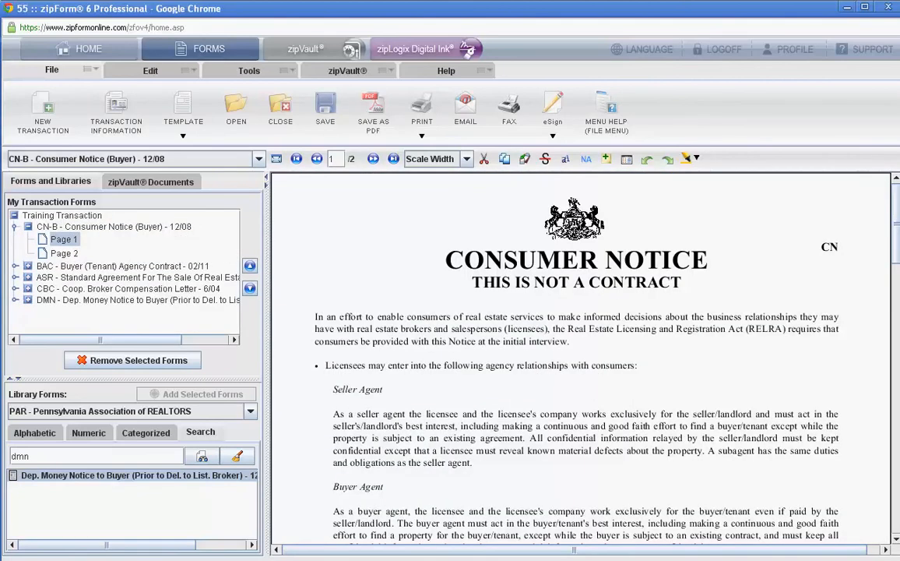
- Check the licensee details on page 2 of the Consumer Notice and the broker details on page 1 of the Agreement of Sale
click(64, 253)
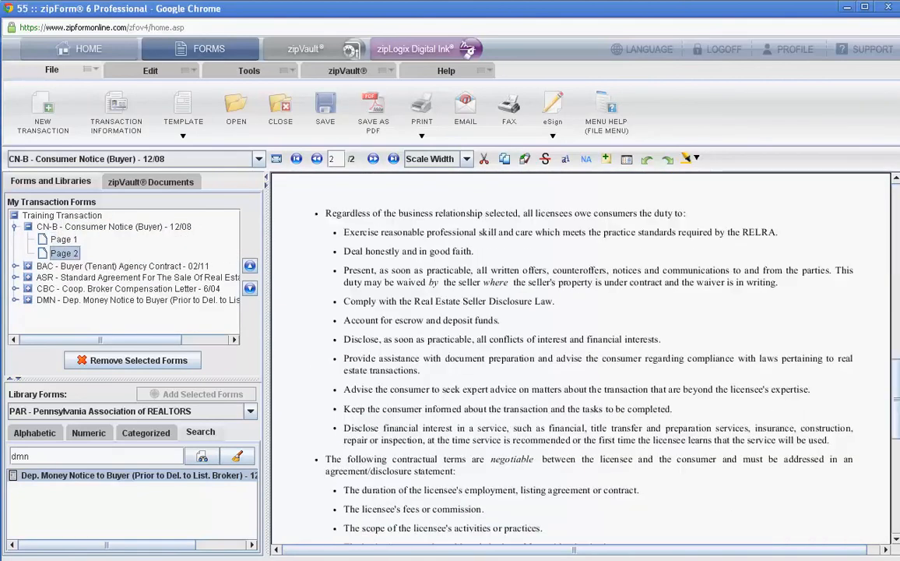
key(Page_Down)
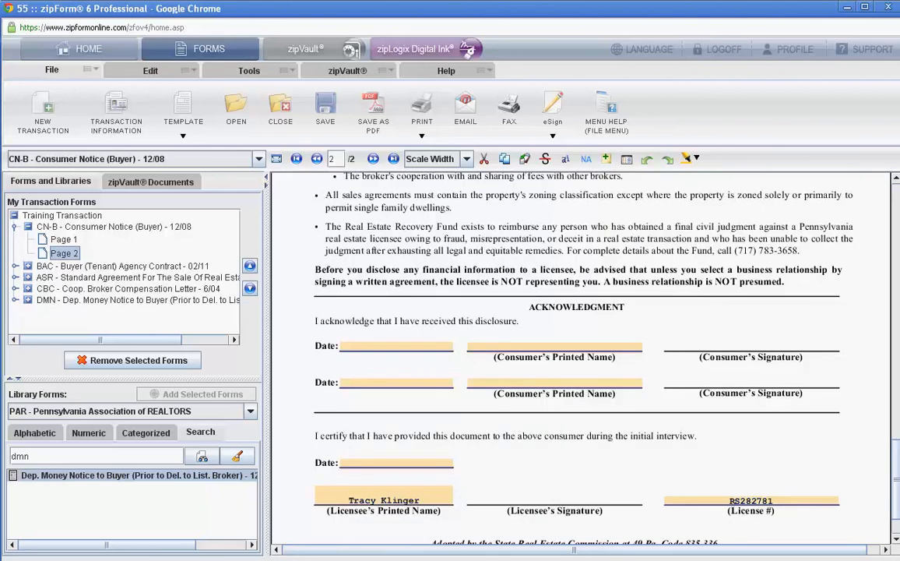
double_click(138, 277)
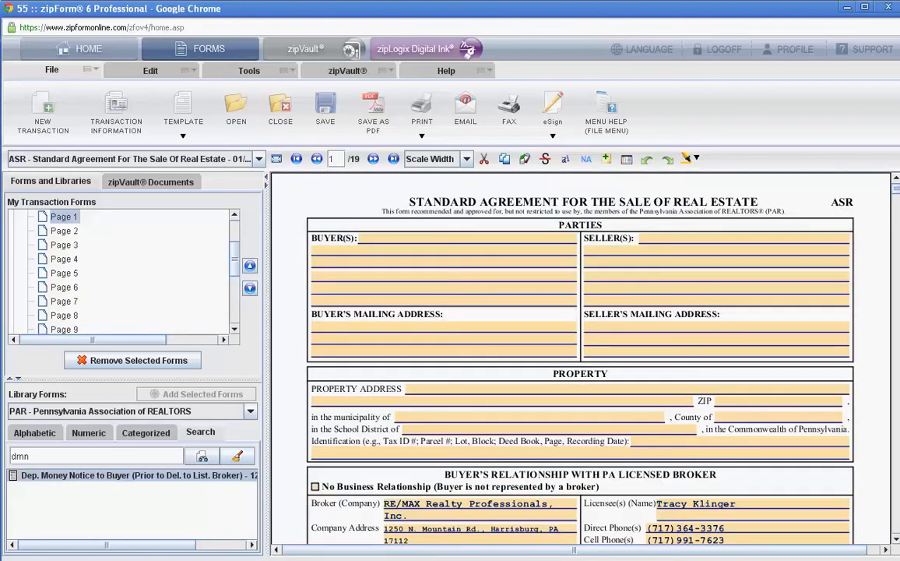
scroll(580, 358, down, 5)
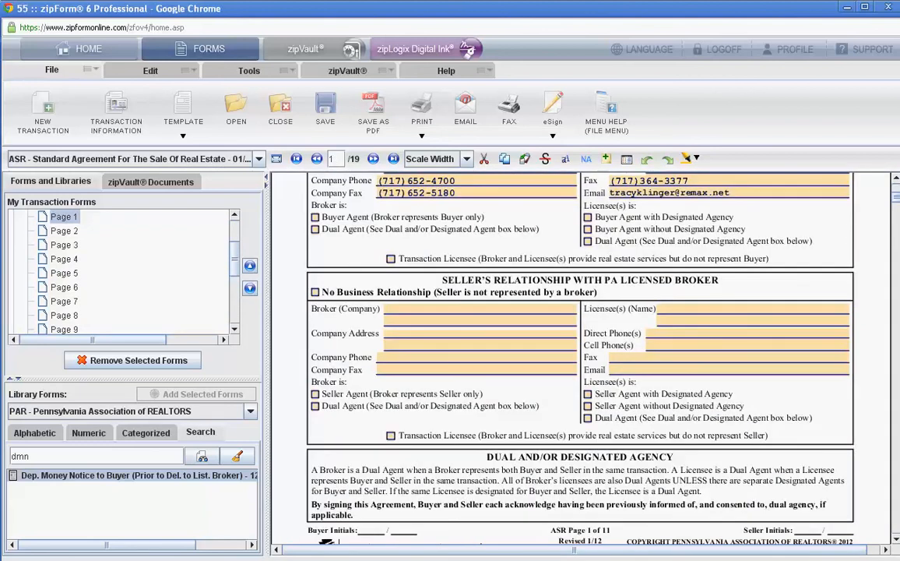
scroll(580, 358, up, 5)
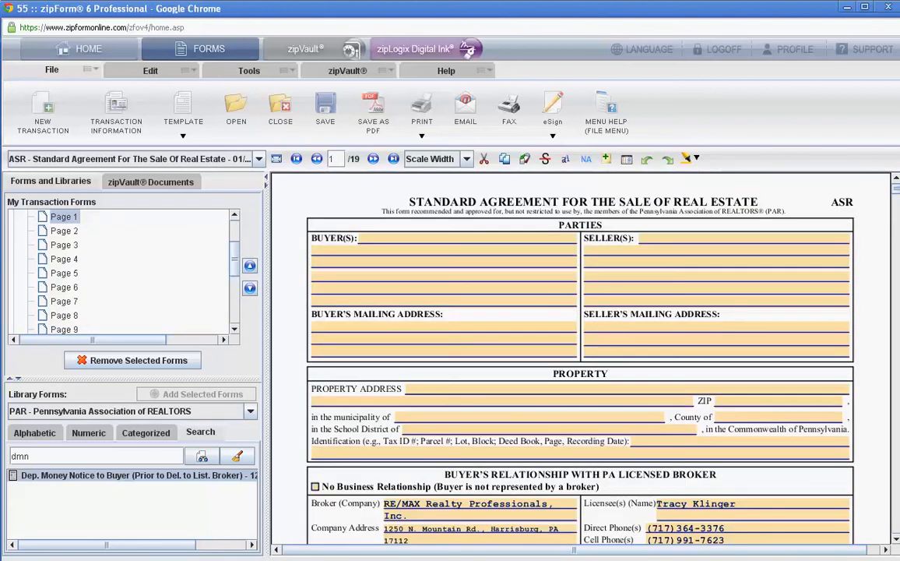